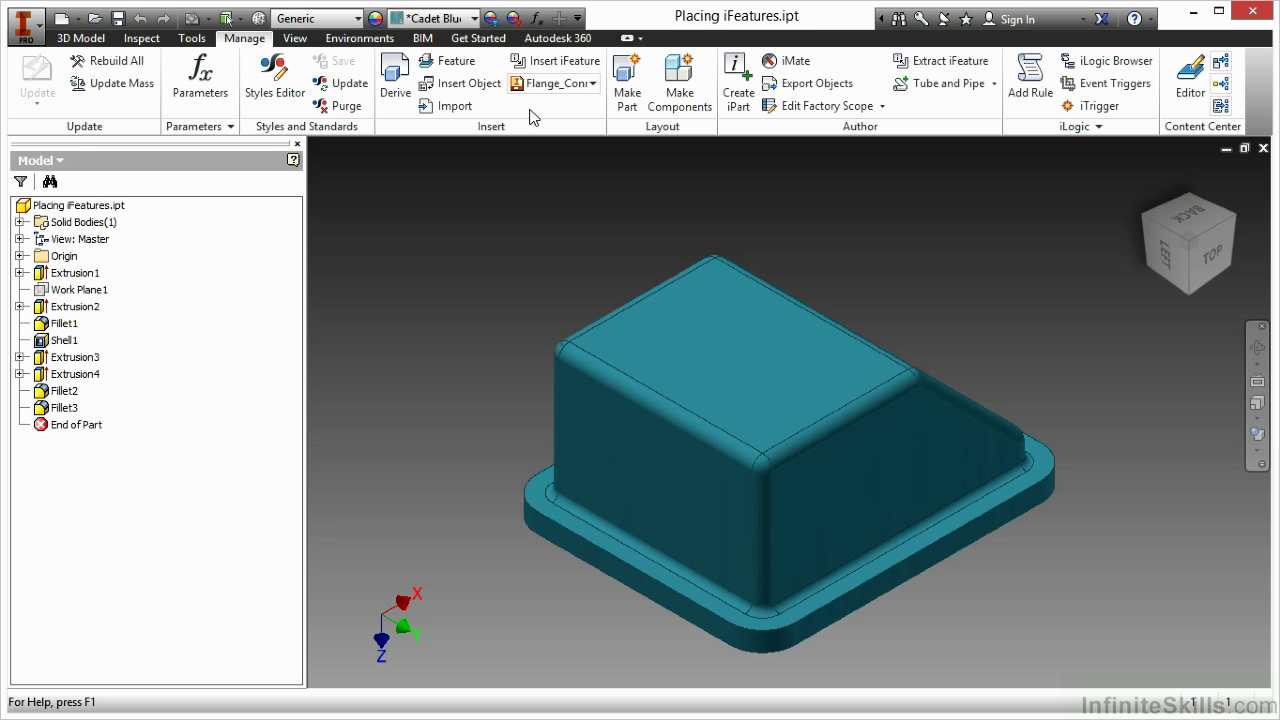
- Insert the Flange_Connection iFeature and place its sketch plane on the housing's flat top face
{"action": "left_click", "coordinate": [594, 88]}
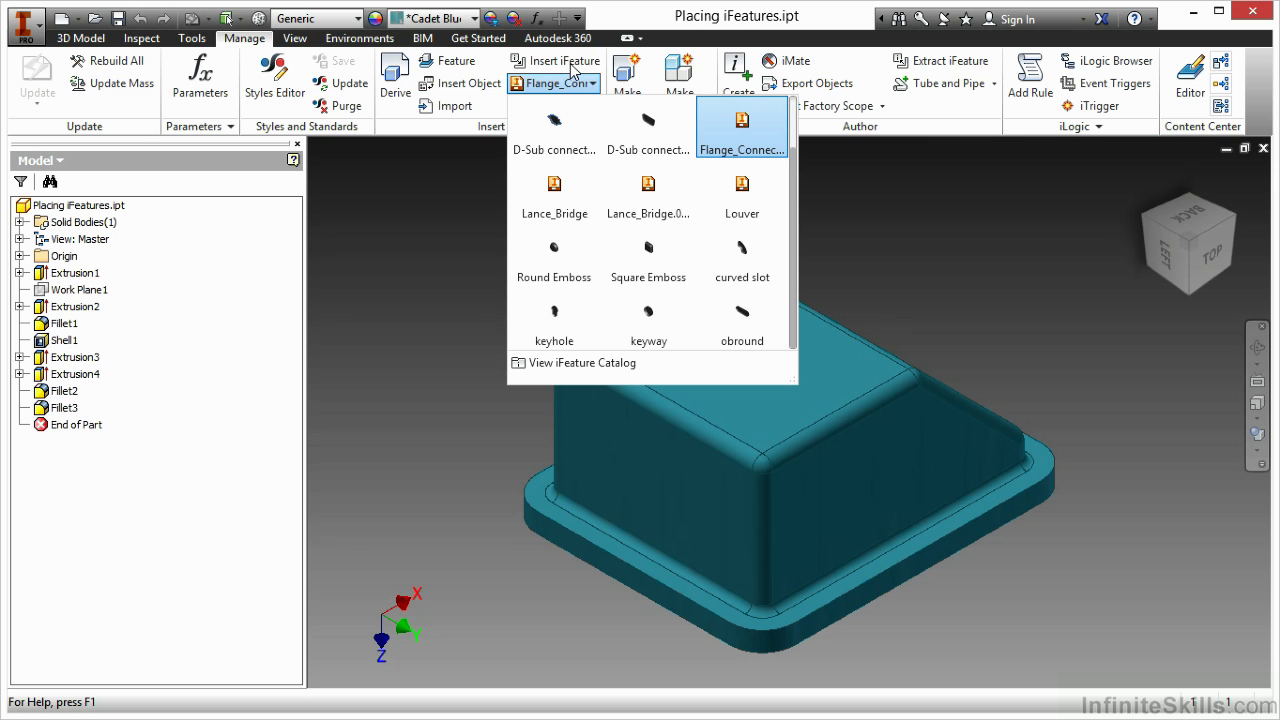
{"action": "left_click", "coordinate": [740, 128]}
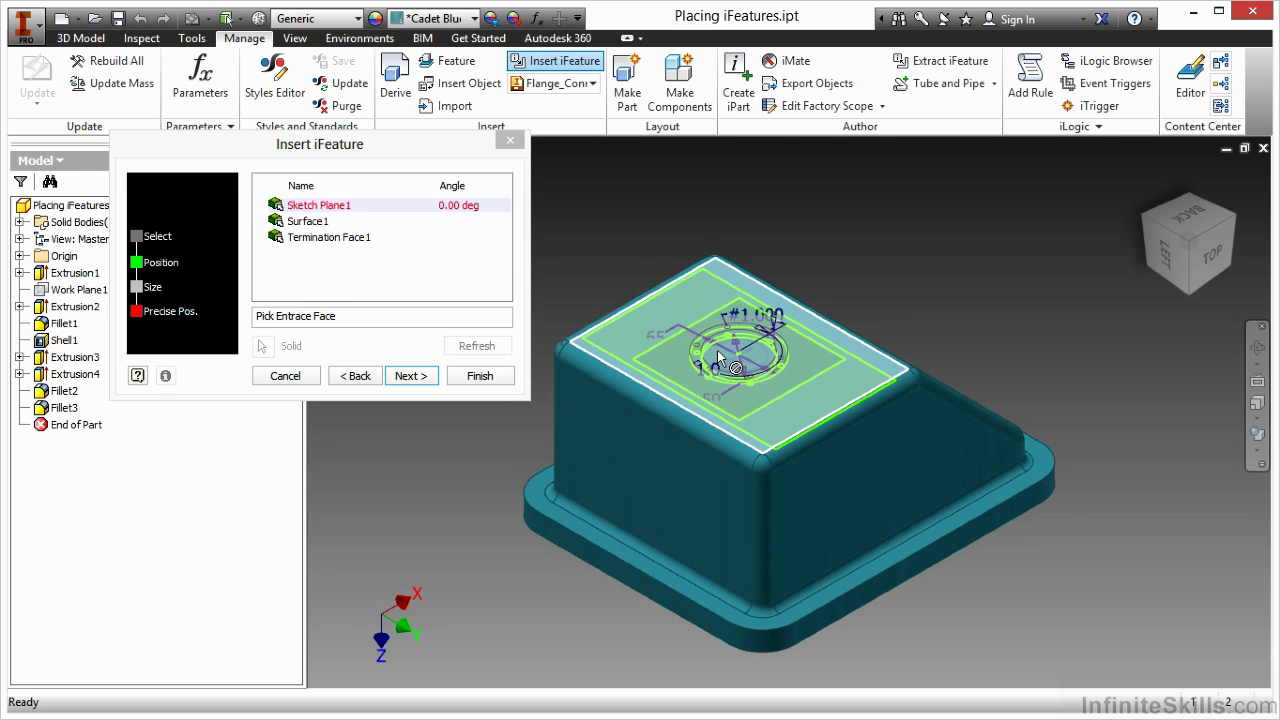
{"action": "left_click", "coordinate": [717, 351]}
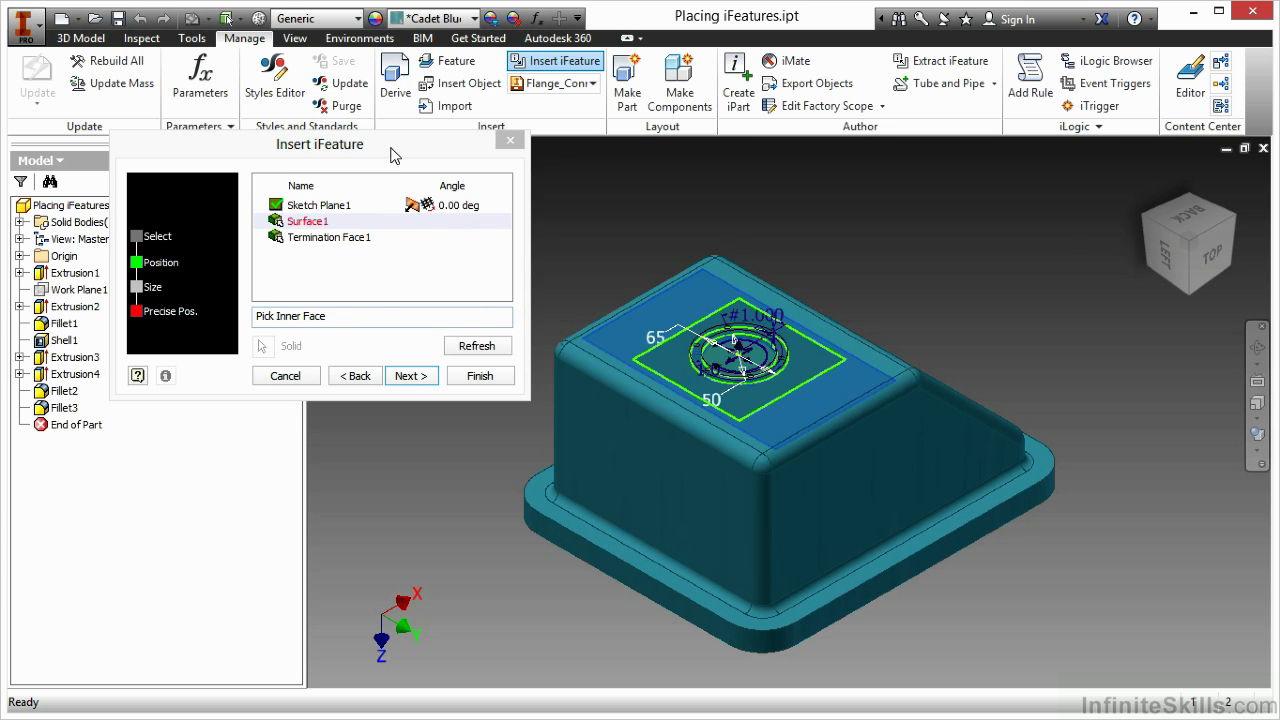
- Select the housing's inner face under the flange for Surface1 and Termination Face1
{"action": "left_click_drag", "start_coordinate": [391, 155], "coordinate": [454, 165]}
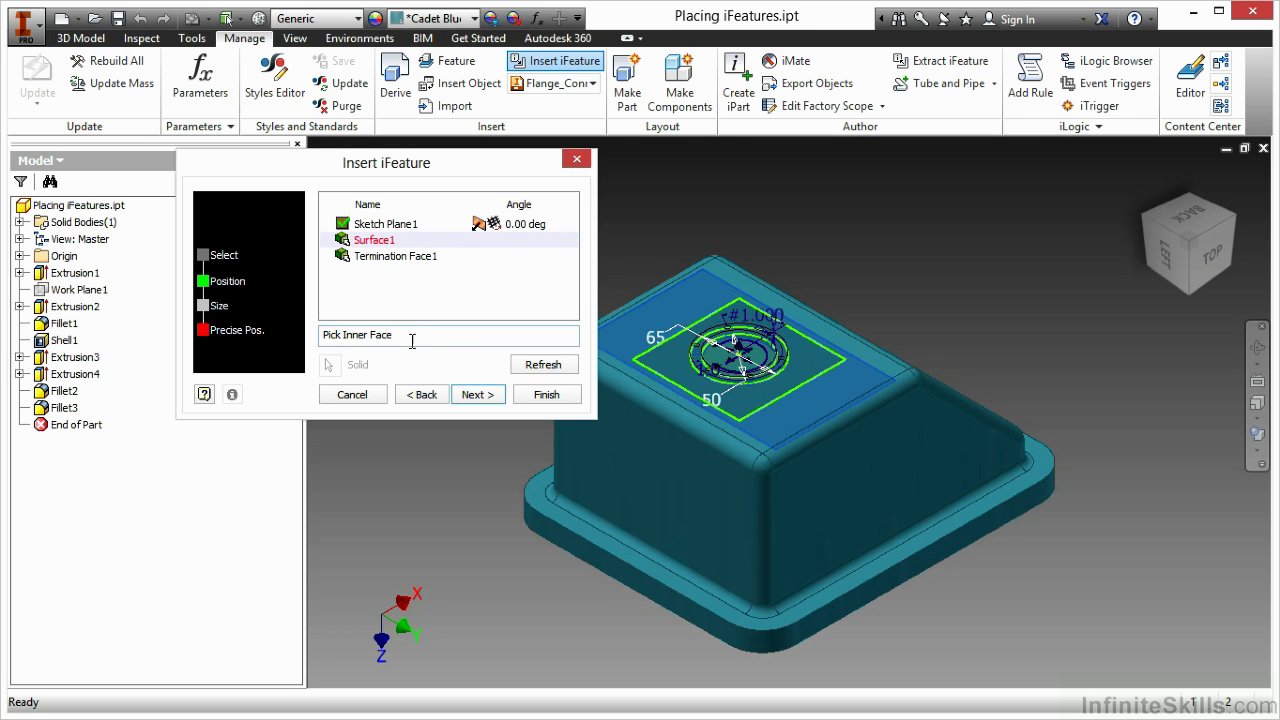
{"action": "left_click", "coordinate": [685, 319]}
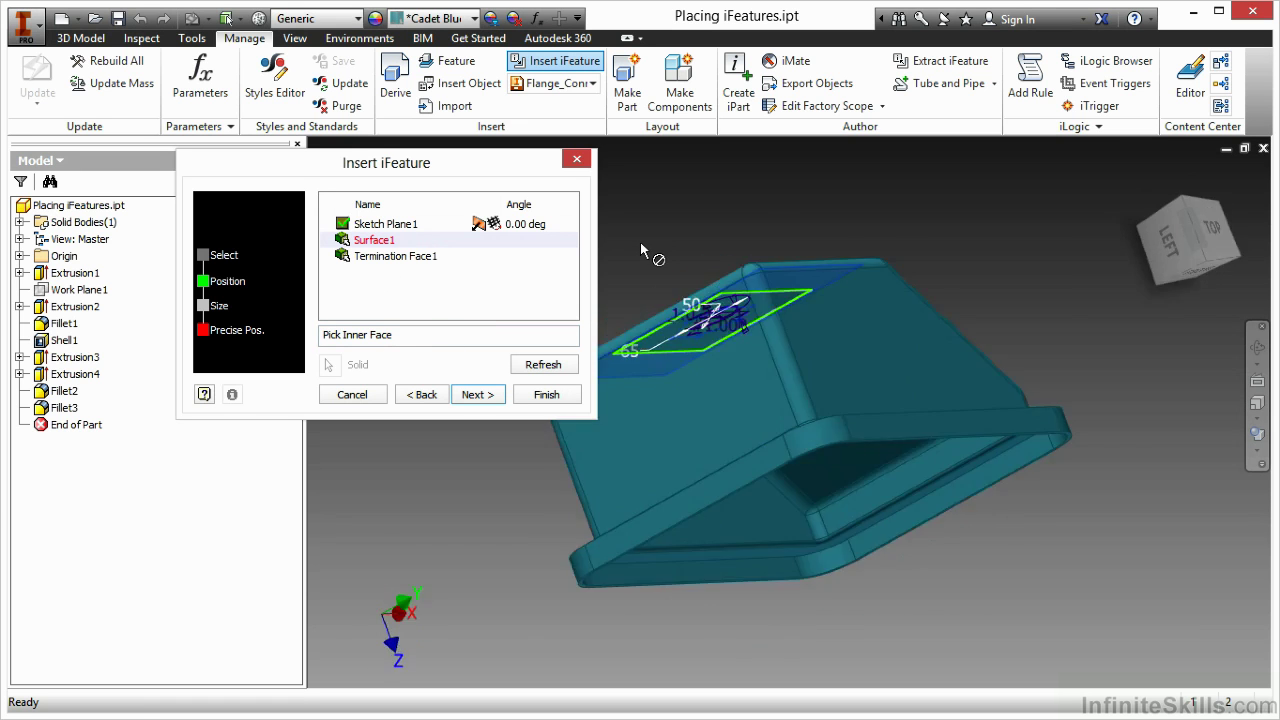
{"action": "left_click", "coordinate": [415, 257]}
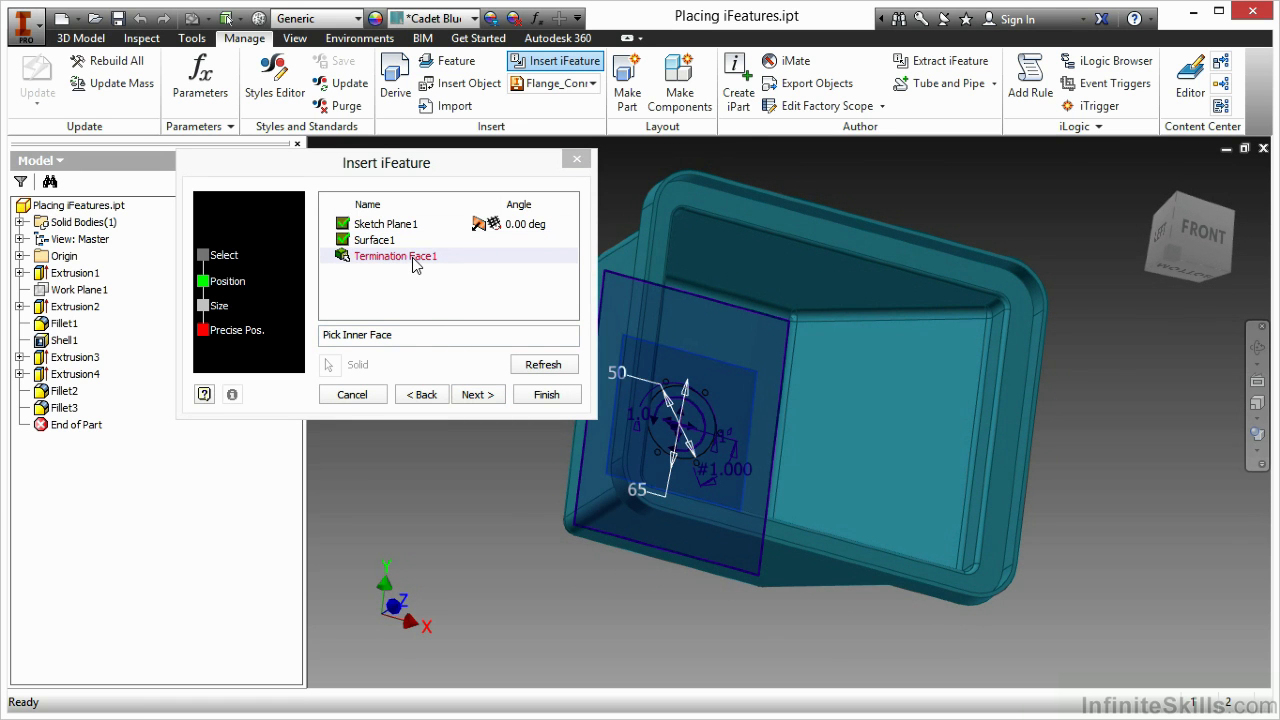
{"action": "left_click", "coordinate": [714, 333]}
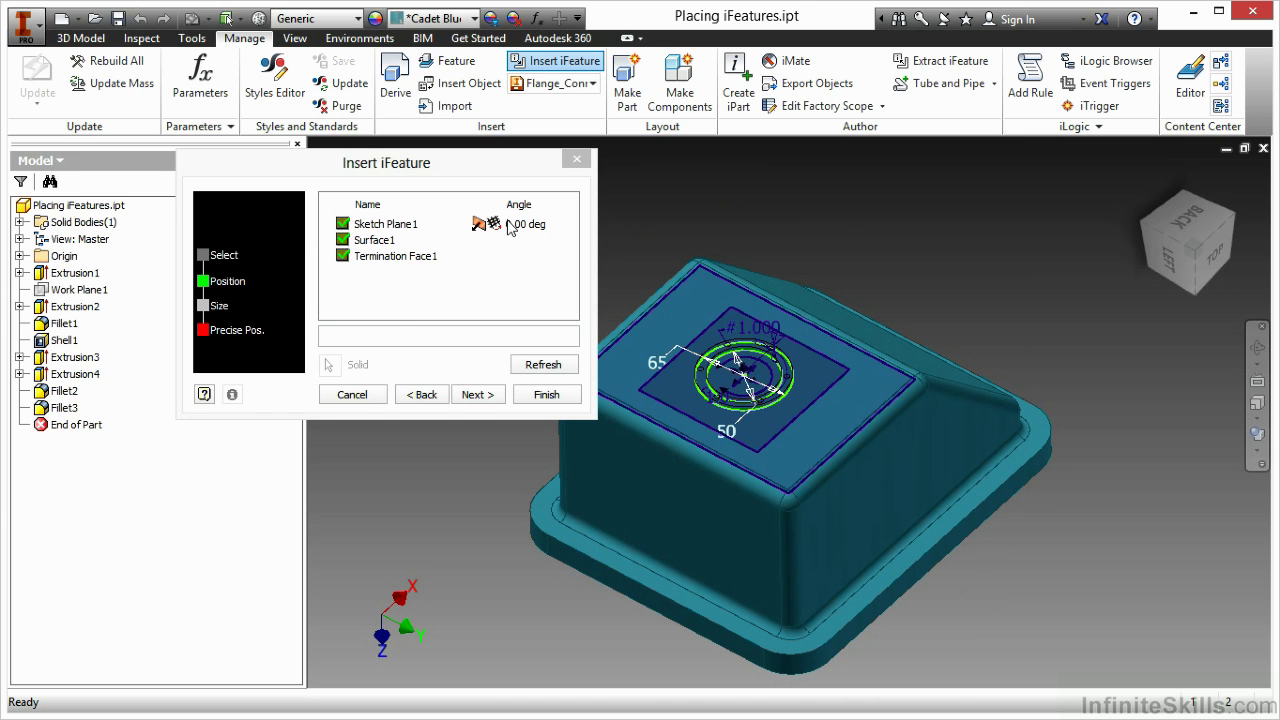
- Set the sketch plane's rotation angle to 30 degrees and continue to the iFeature's size parameters
{"action": "left_click", "coordinate": [515, 225]}
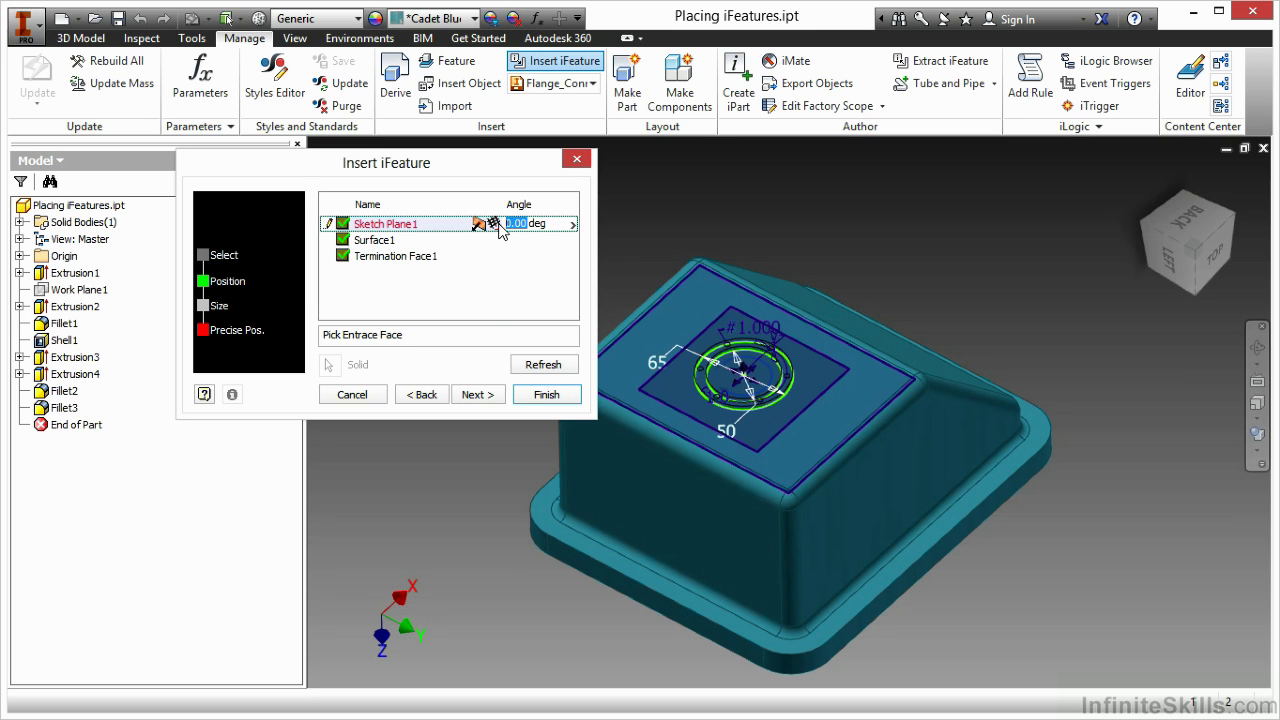
{"action": "type", "text": "30"}
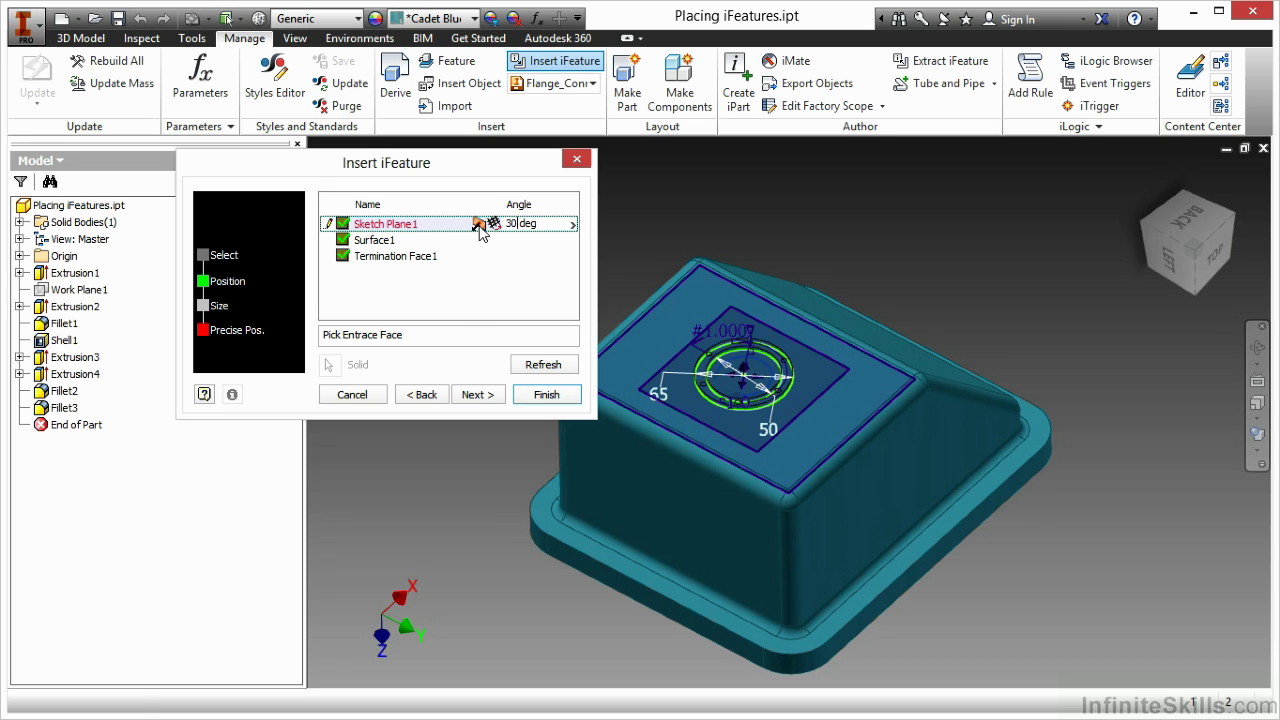
{"action": "left_click", "coordinate": [474, 395]}
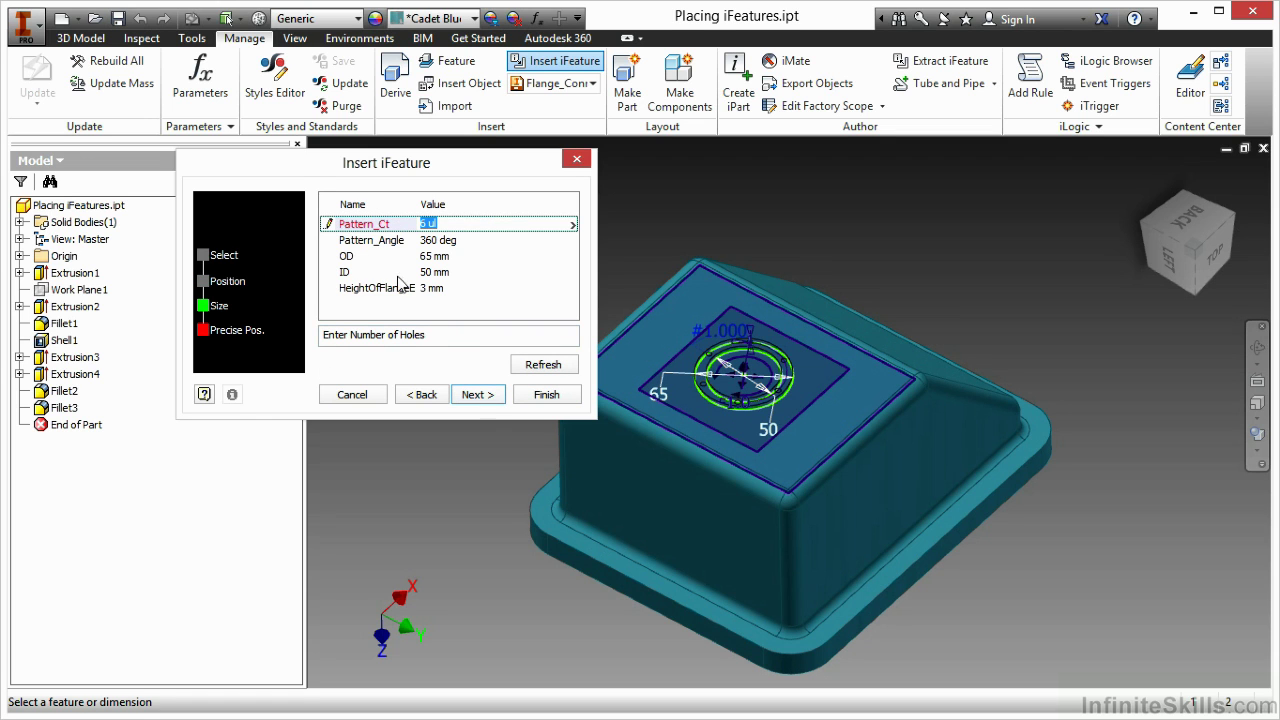
- Set the number of flange holes, Pattern_Ct, to 8
{"action": "left_click", "coordinate": [426, 224]}
{"action": "key", "text": "BackSpace"}
{"action": "type", "text": "9"}
{"action": "key", "text": "BackSpace"}
{"action": "type", "text": "8"}
{"action": "left_click", "coordinate": [440, 240]}
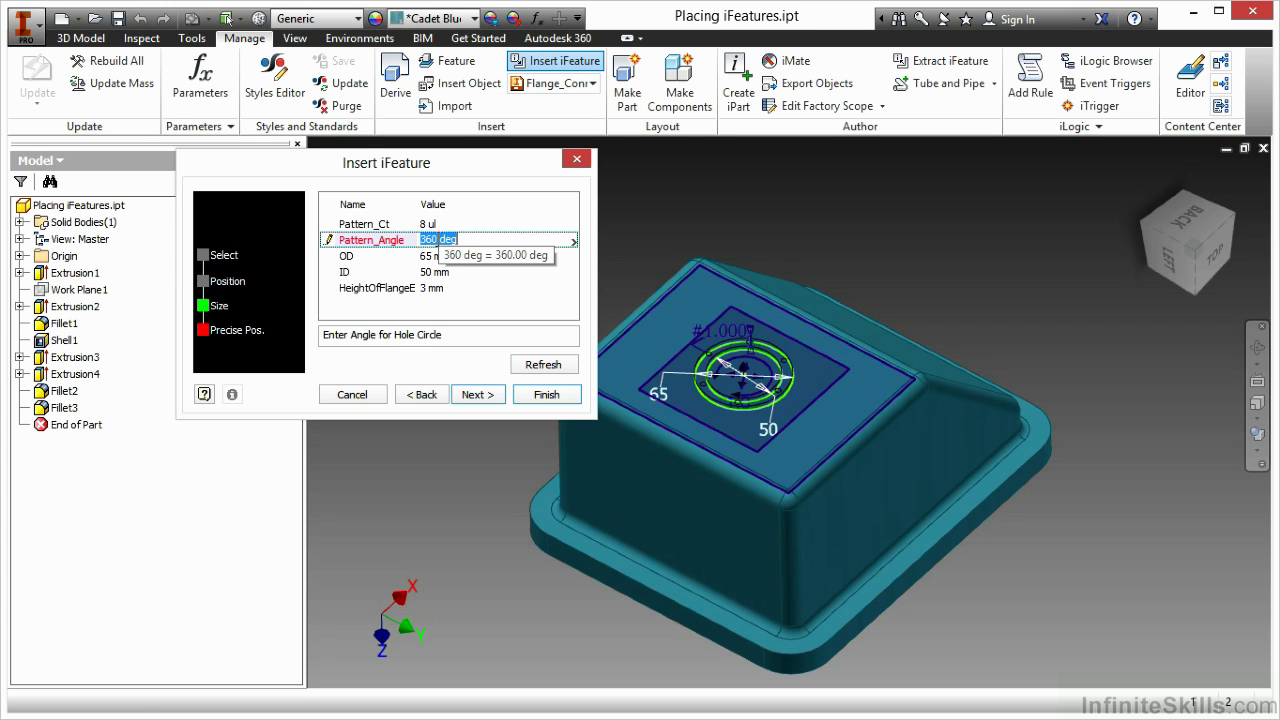
- Set the flange's outer diameter (OD) to 70 mm and its inner diameter (ID) to 55 mm
{"action": "left_click", "coordinate": [427, 256]}
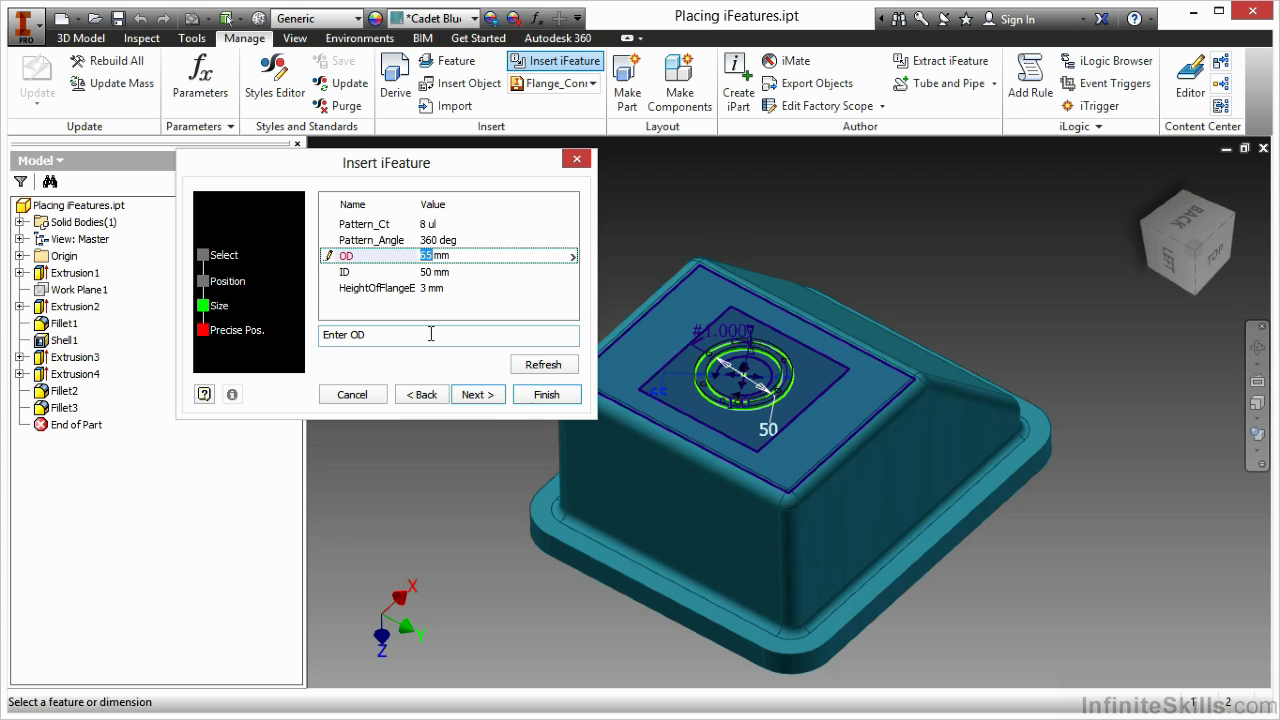
{"action": "type", "text": "70"}
{"action": "left_click", "coordinate": [426, 272]}
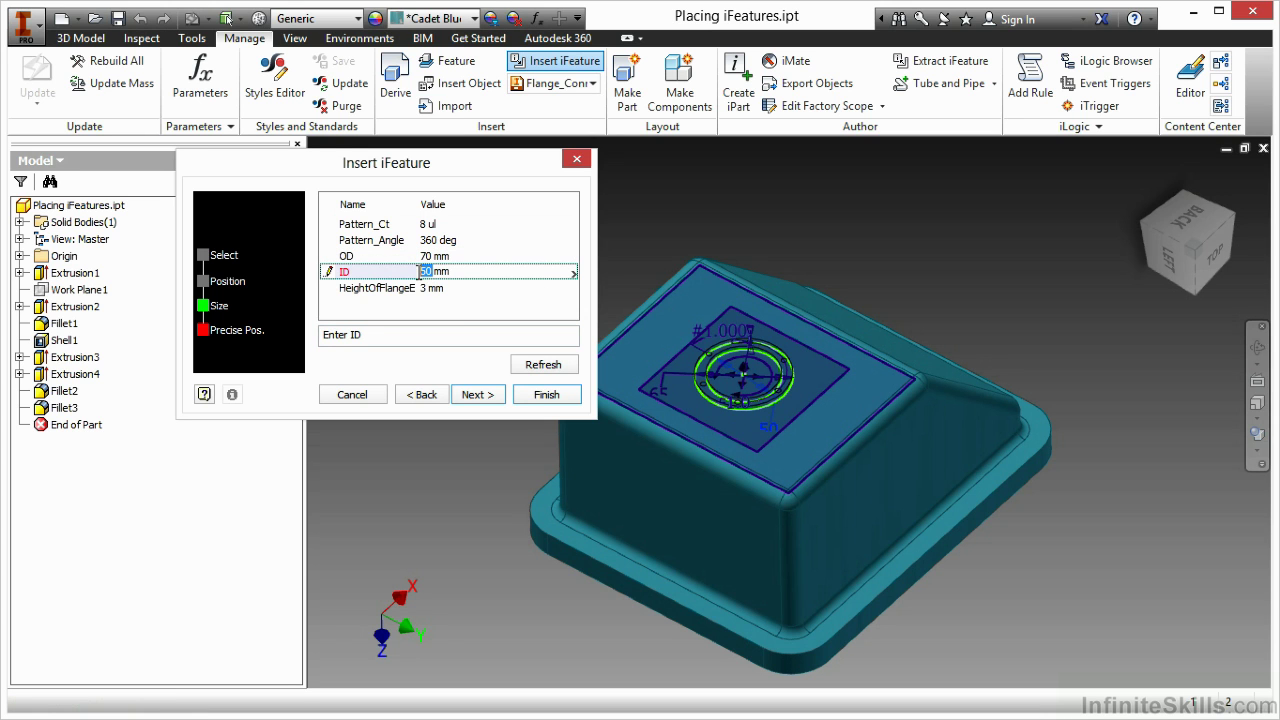
{"action": "type", "text": "65"}
{"action": "key", "text": "BackSpace"}
{"action": "key", "text": "BackSpace"}
{"action": "type", "text": "55"}
- Set the flange height to 5 mm and finish placing the iFeature without activating sketch edit
{"action": "left_click", "coordinate": [442, 289]}
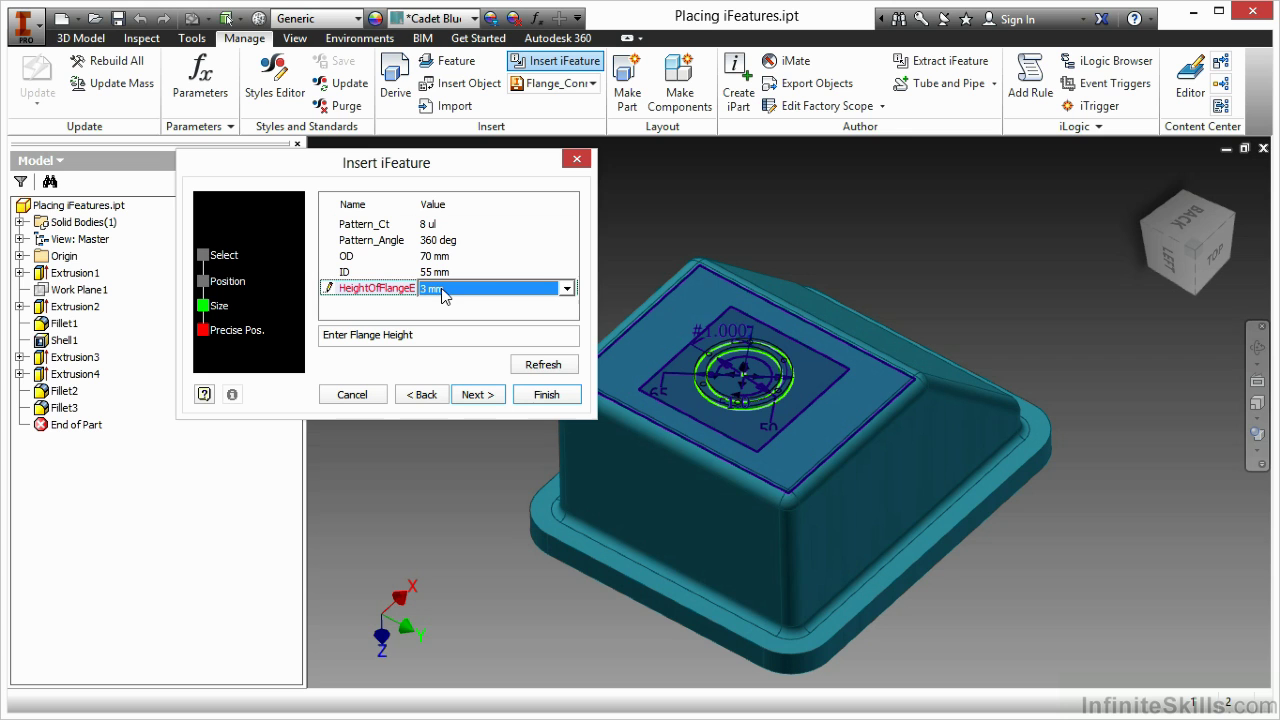
{"action": "left_click", "coordinate": [465, 292]}
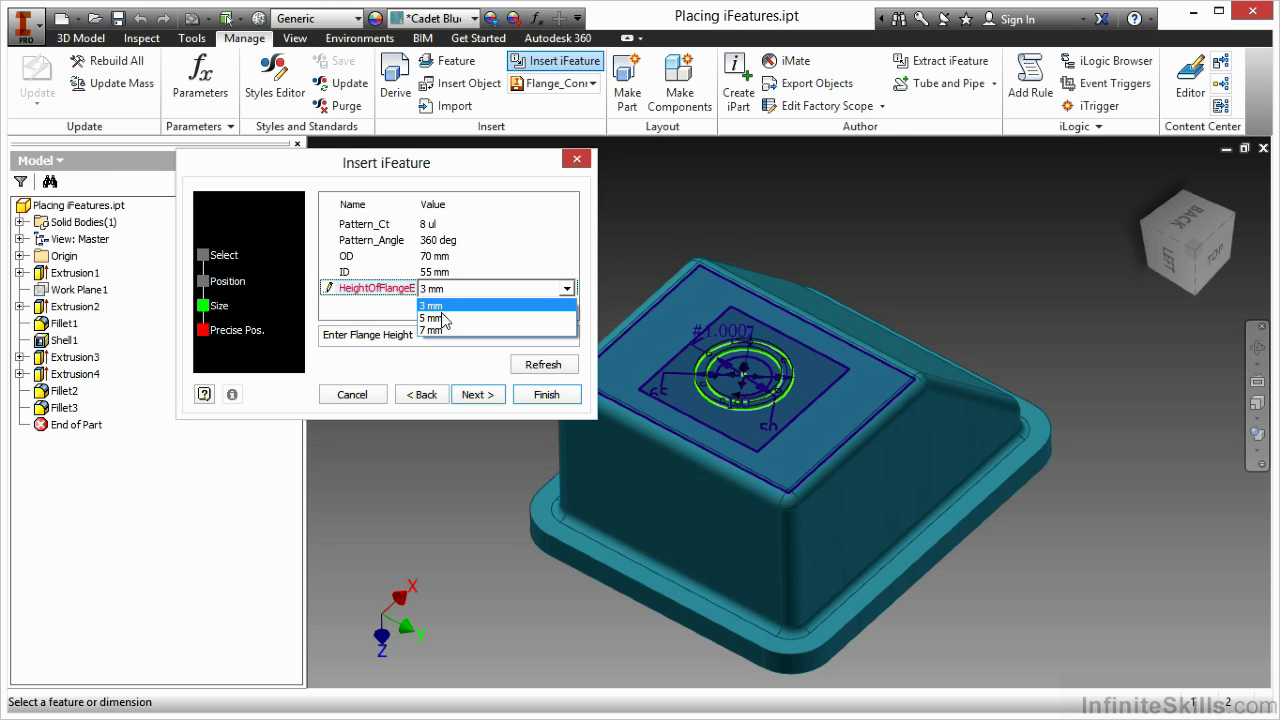
{"action": "left_click", "coordinate": [440, 317]}
{"action": "left_click", "coordinate": [445, 289]}
{"action": "left_click", "coordinate": [432, 338]}
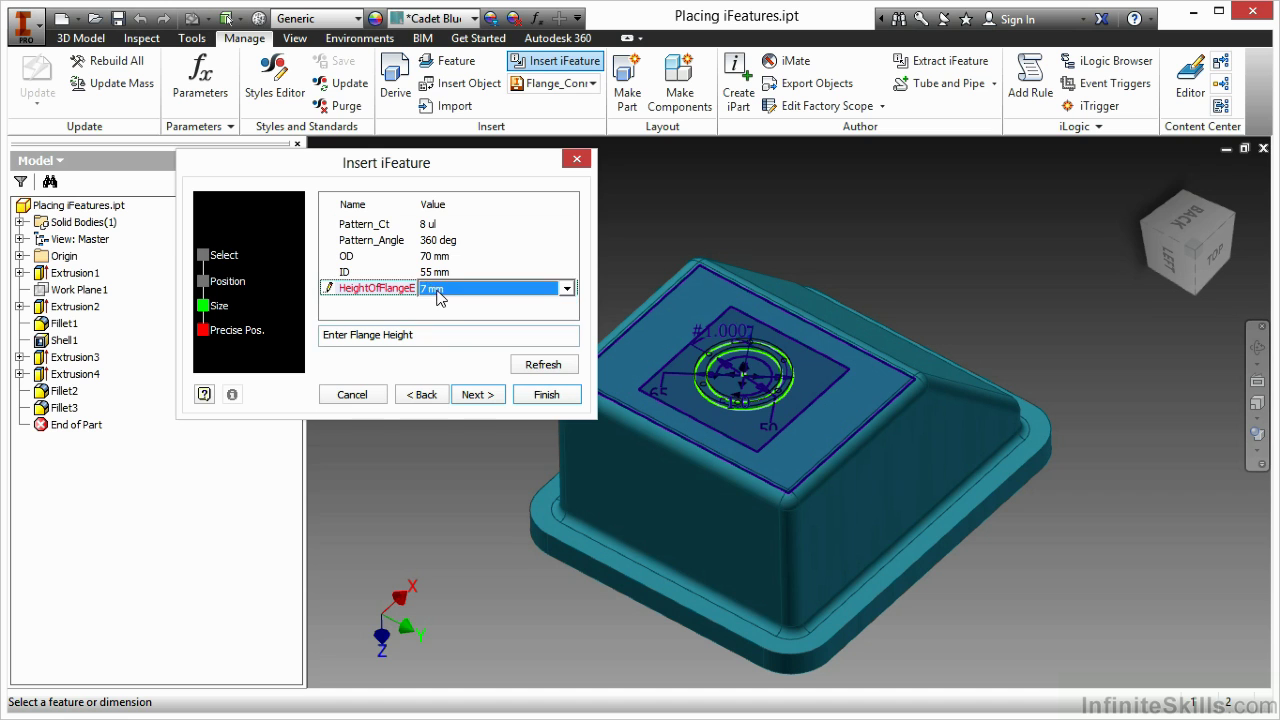
{"action": "left_click", "coordinate": [442, 290]}
{"action": "left_click", "coordinate": [440, 317]}
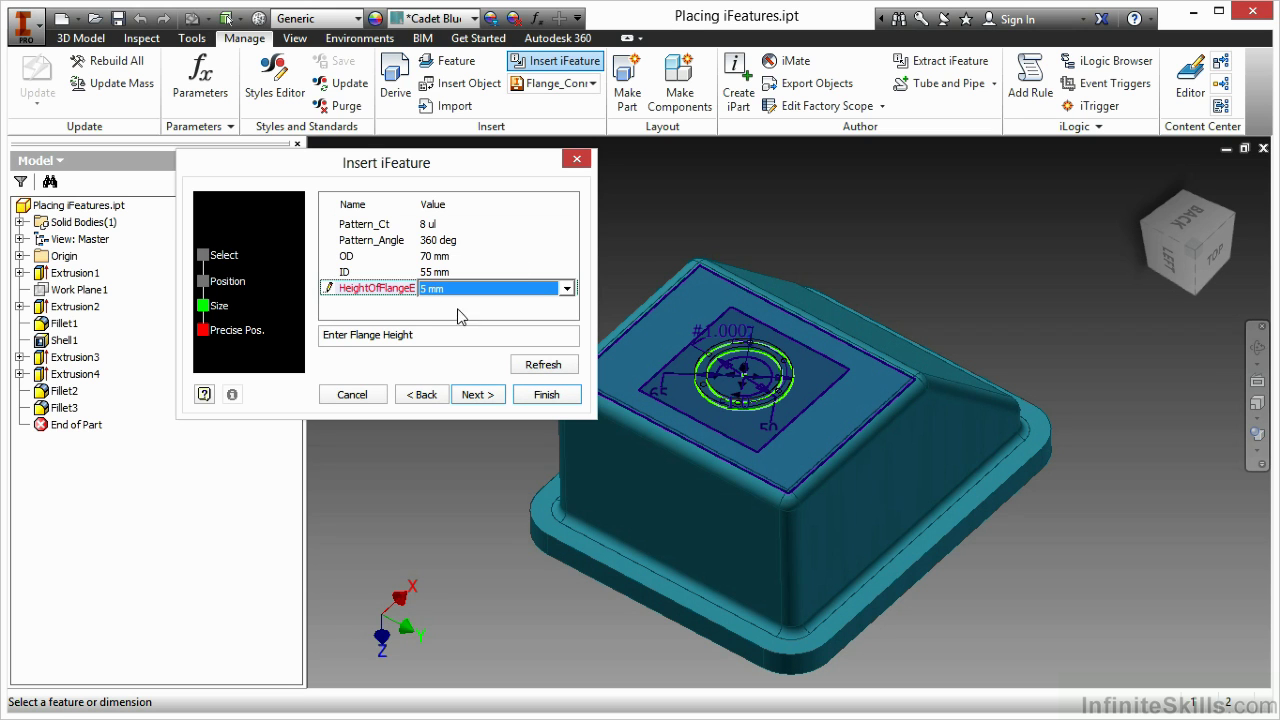
{"action": "left_click", "coordinate": [479, 397]}
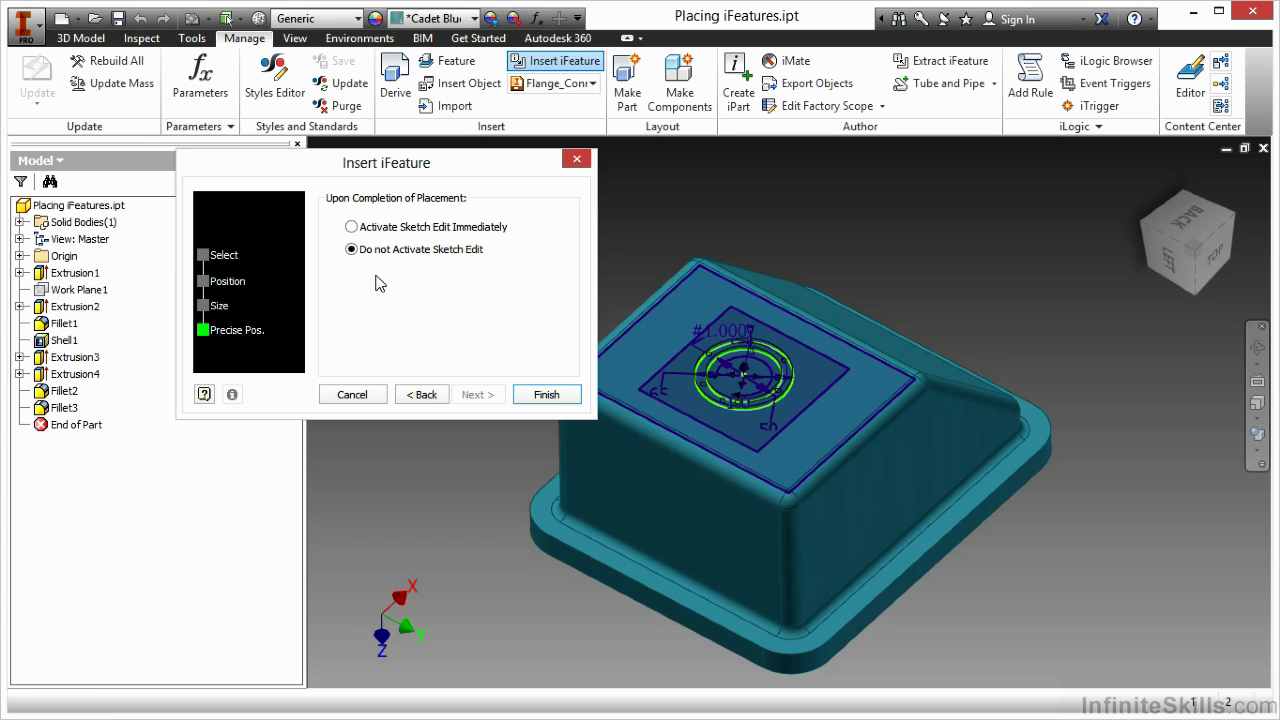
{"action": "left_click", "coordinate": [552, 395]}
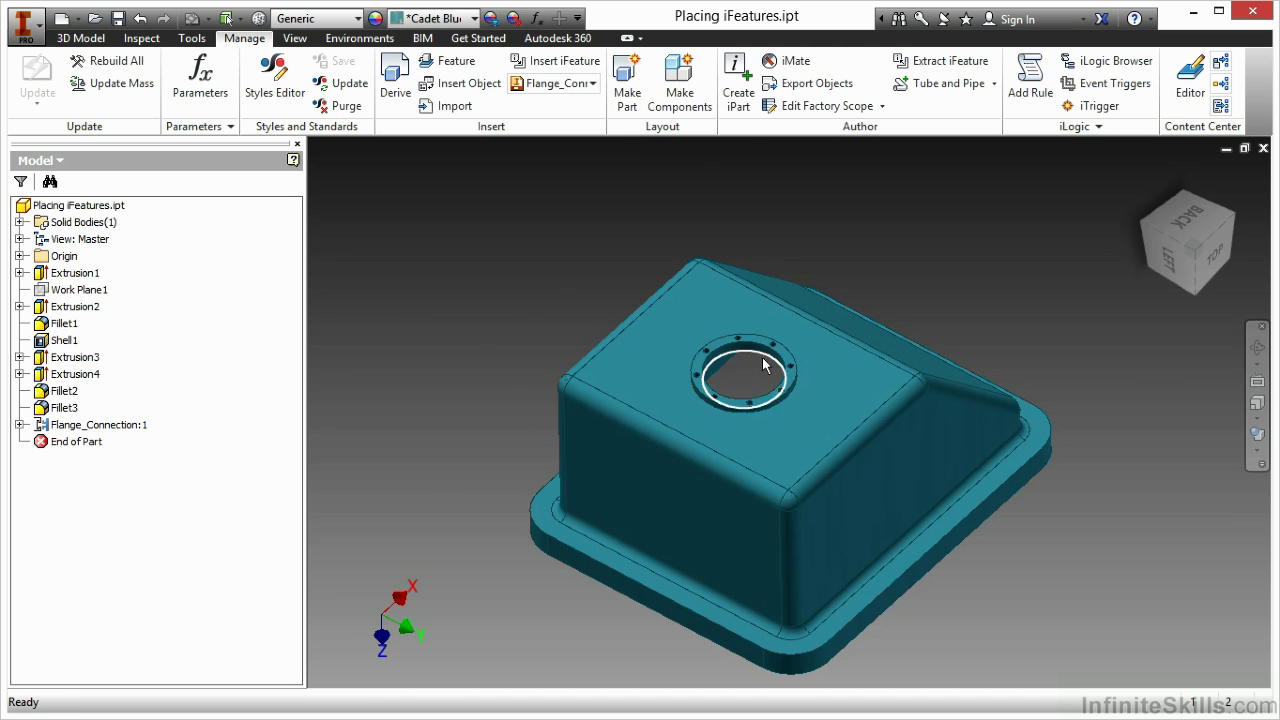
- Examine the placed flange connection and open its sketch for editing
{"action": "scroll", "coordinate": [762, 365], "scroll_direction": "down", "scroll_amount": 5}
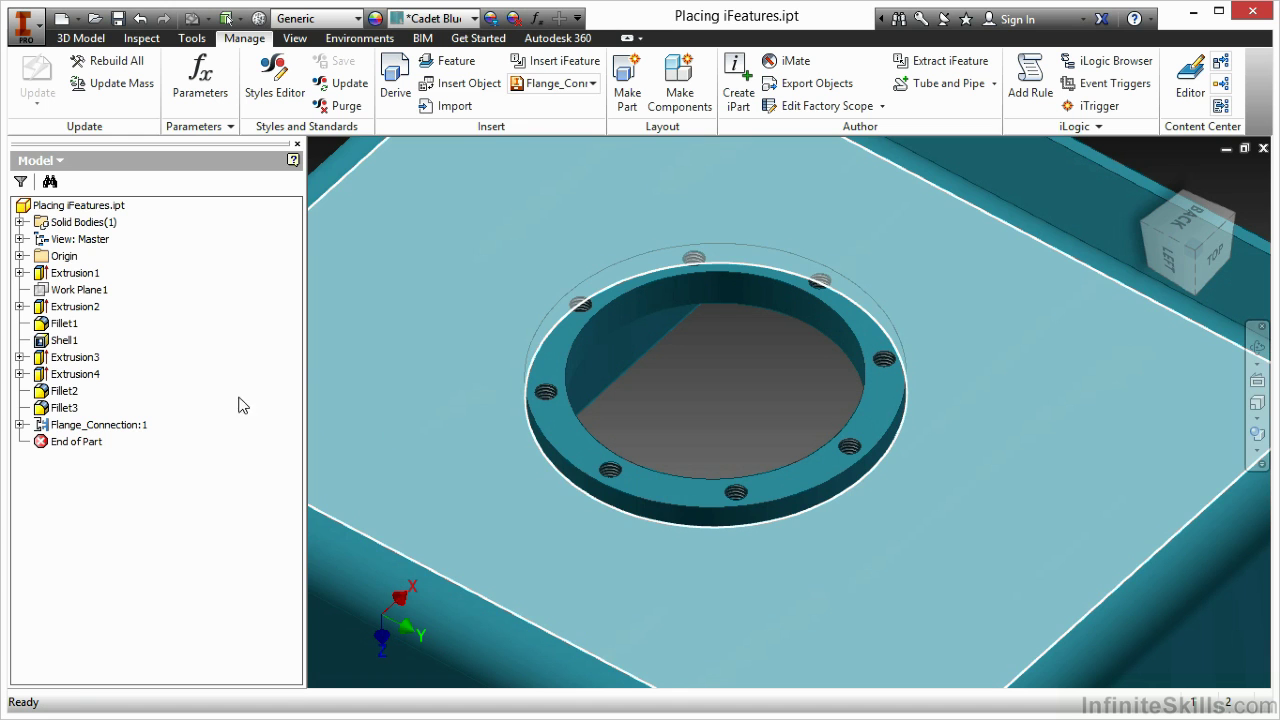
{"action": "scroll", "coordinate": [712, 375], "scroll_direction": "up", "scroll_amount": 3}
{"action": "scroll", "coordinate": [743, 379], "scroll_direction": "up", "scroll_amount": 2}
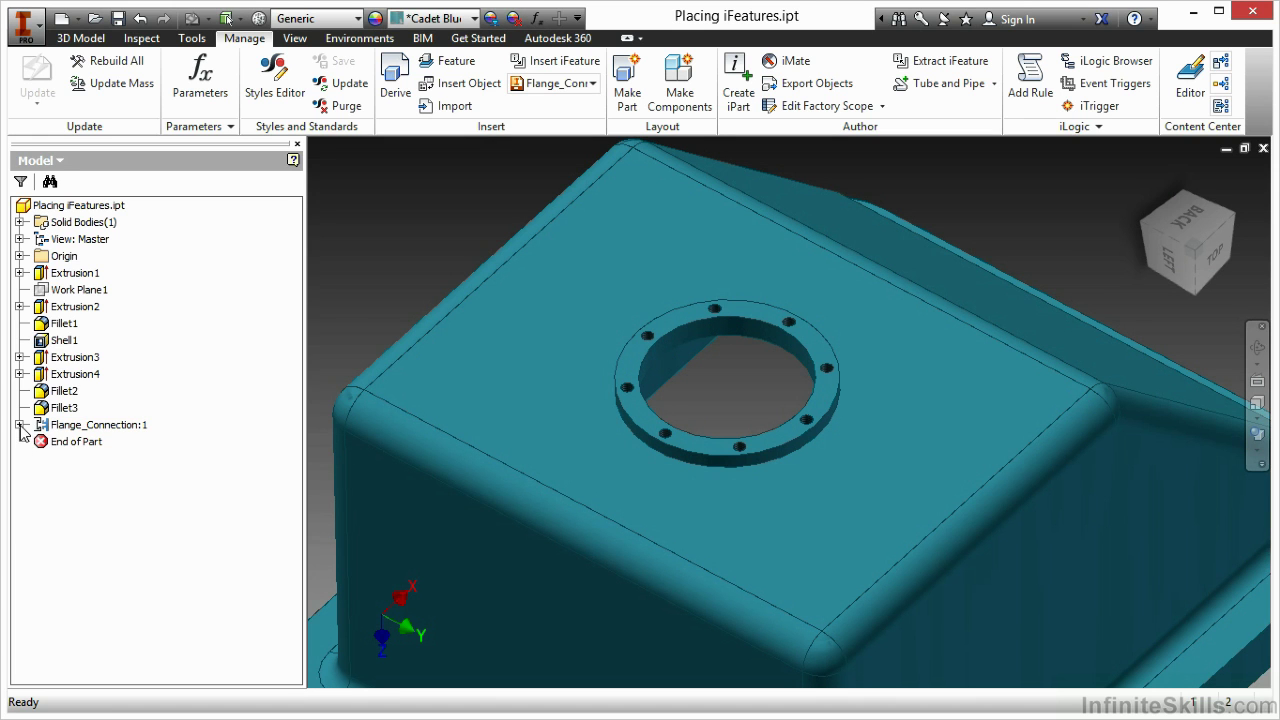
{"action": "left_click", "coordinate": [20, 425]}
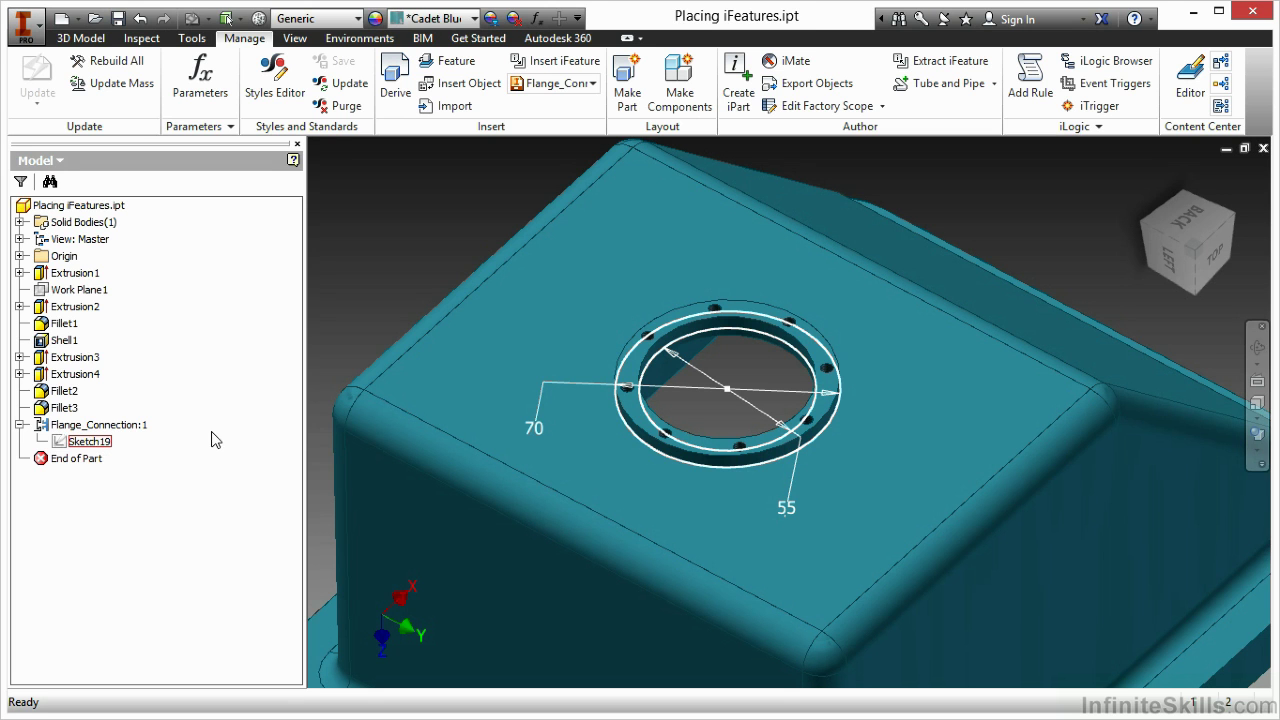
{"action": "left_click", "coordinate": [672, 330]}
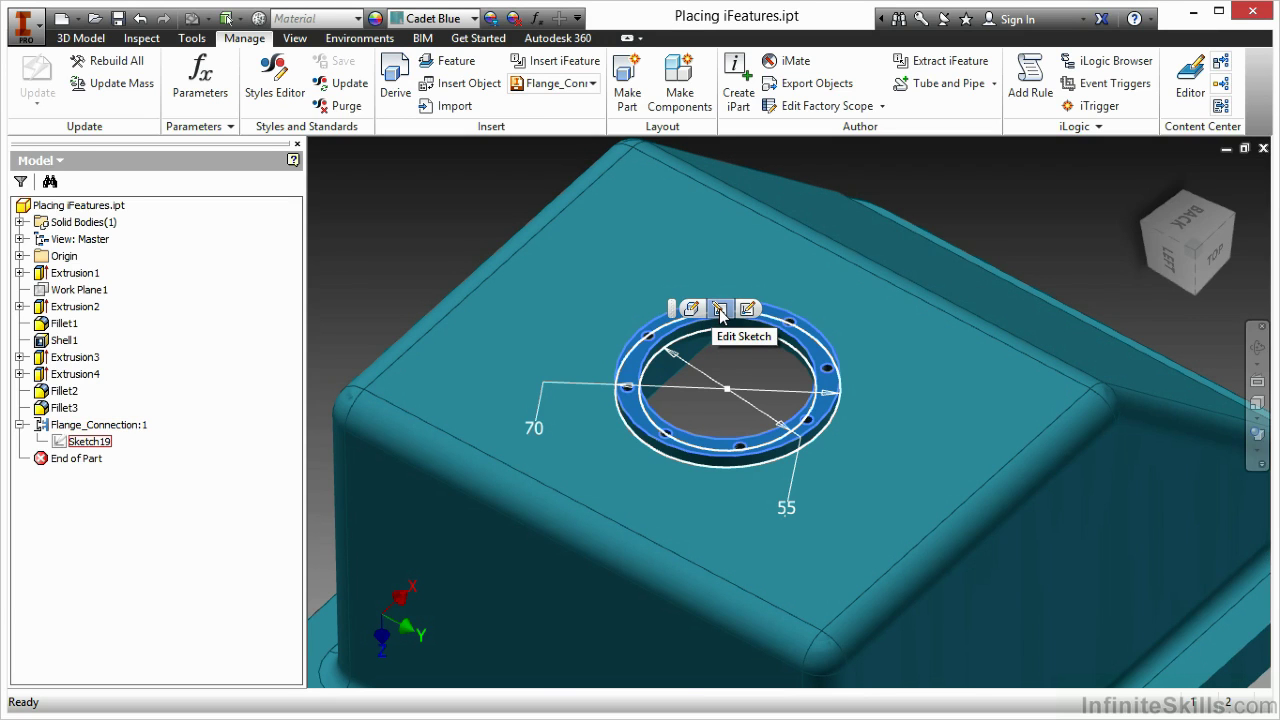
{"action": "left_click", "coordinate": [720, 310]}
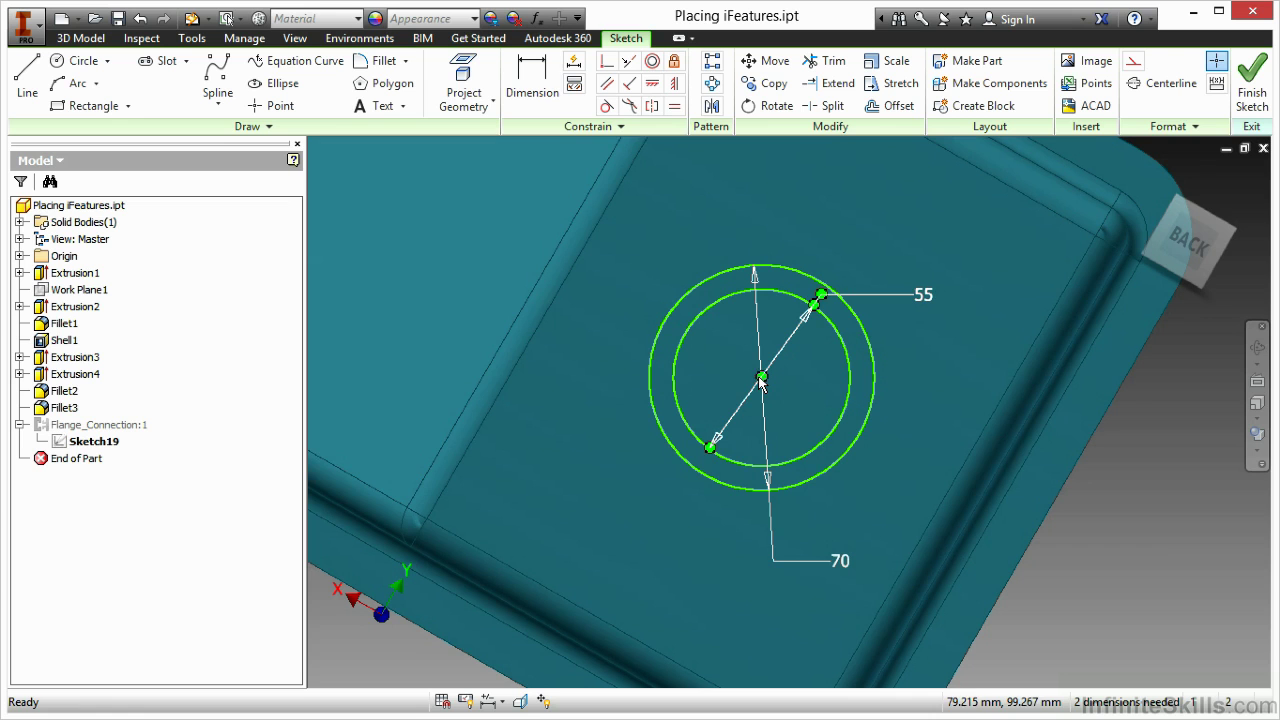
- Project the long outer edge of the top face beside the flange and dimension the circles' centre 70 mm from it
{"action": "left_click", "coordinate": [463, 85]}
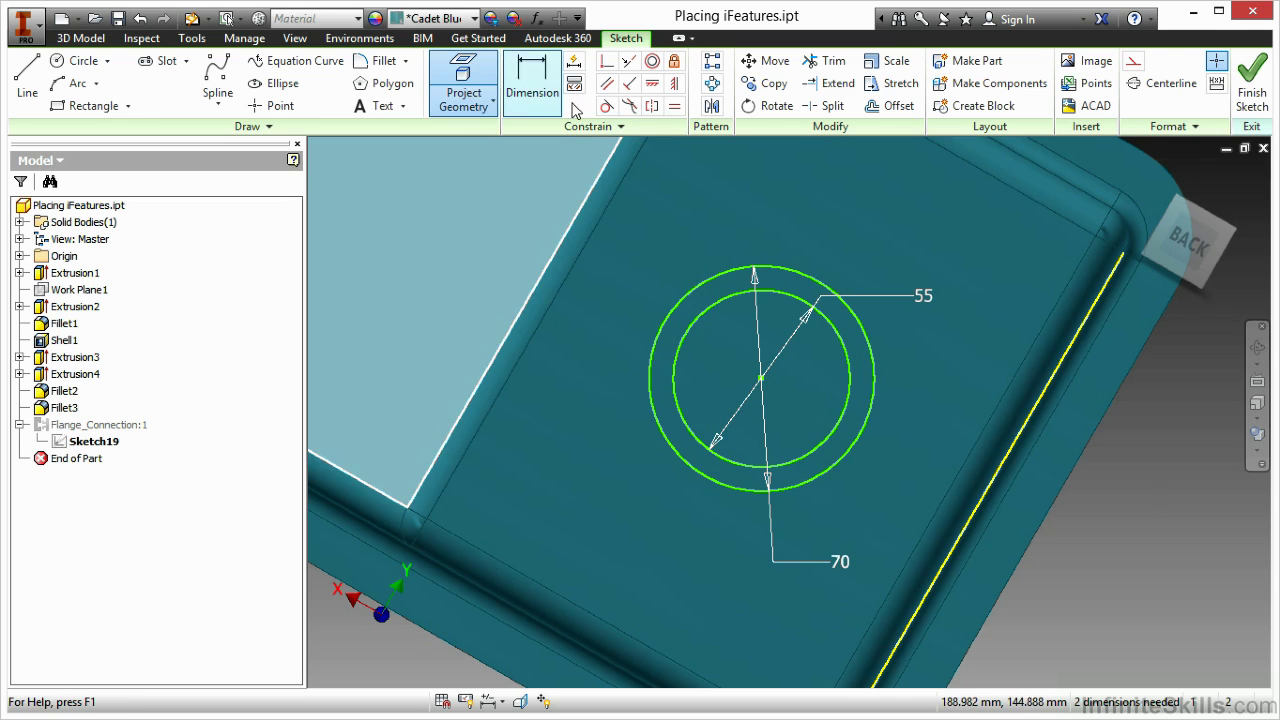
{"action": "left_click", "coordinate": [759, 383]}
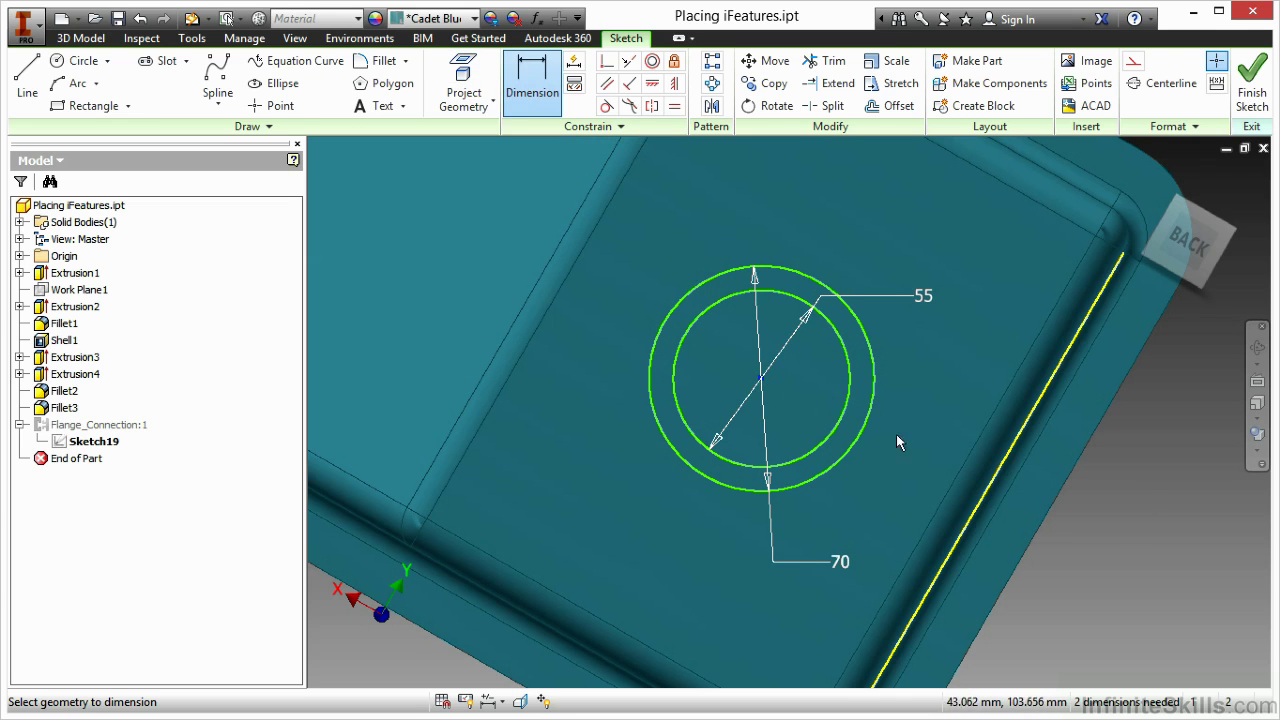
{"action": "left_click", "coordinate": [995, 491]}
{"action": "left_click", "coordinate": [977, 263]}
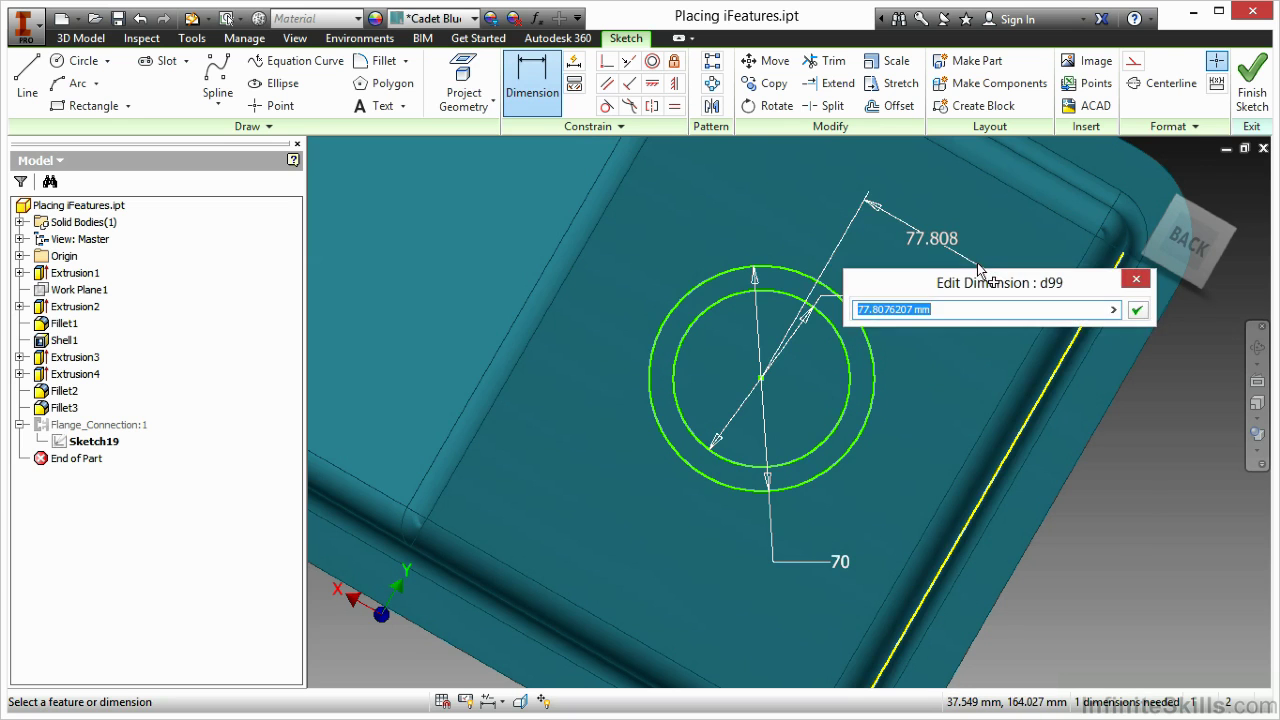
{"action": "type", "text": "70"}
{"action": "key", "text": "Return"}
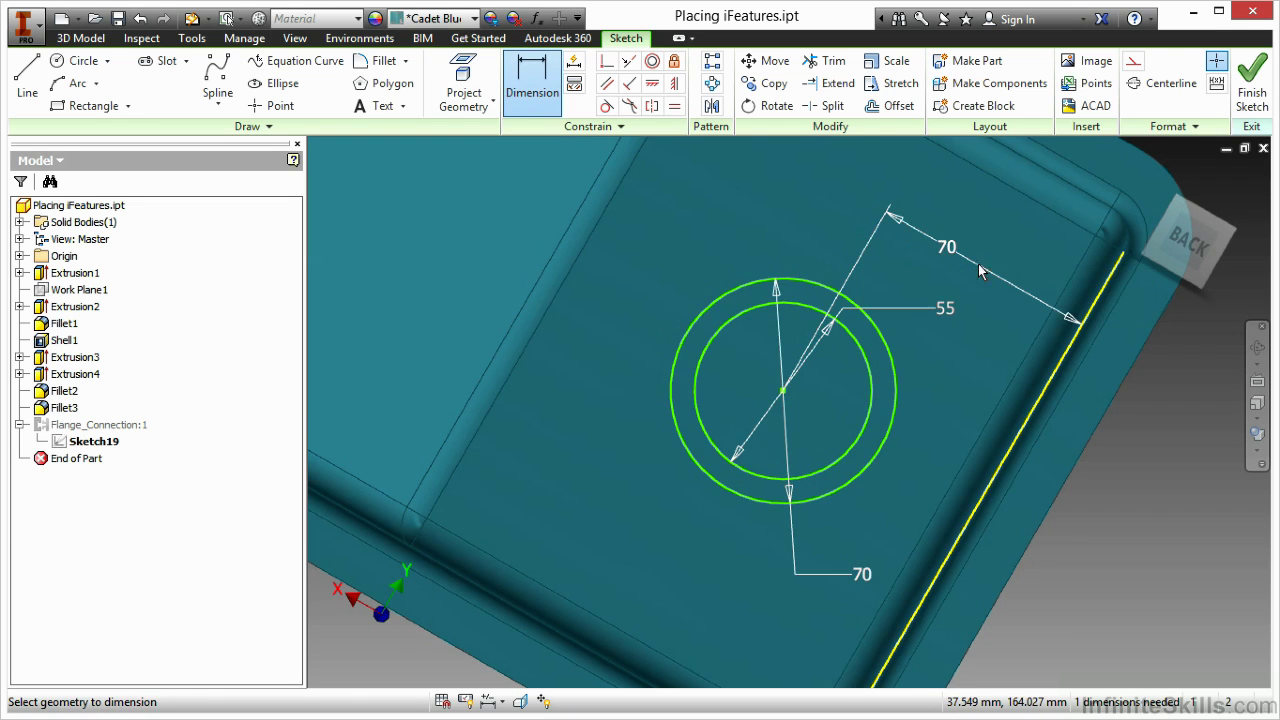
- Try to constrain the circles' centre horizontally to the projected edge's midpoint, and undo the constraint
{"action": "left_click", "coordinate": [652, 83]}
{"action": "left_click", "coordinate": [781, 391]}
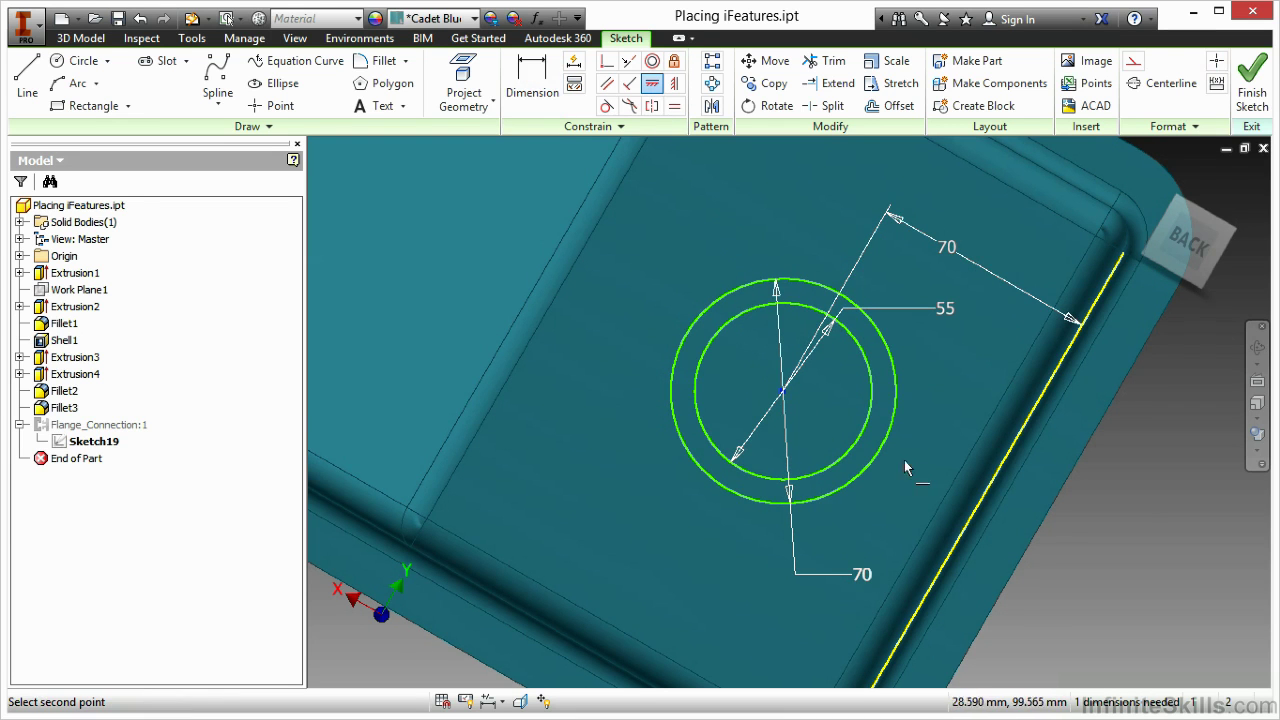
{"action": "left_click", "coordinate": [977, 504]}
{"action": "left_click", "coordinate": [1152, 234]}
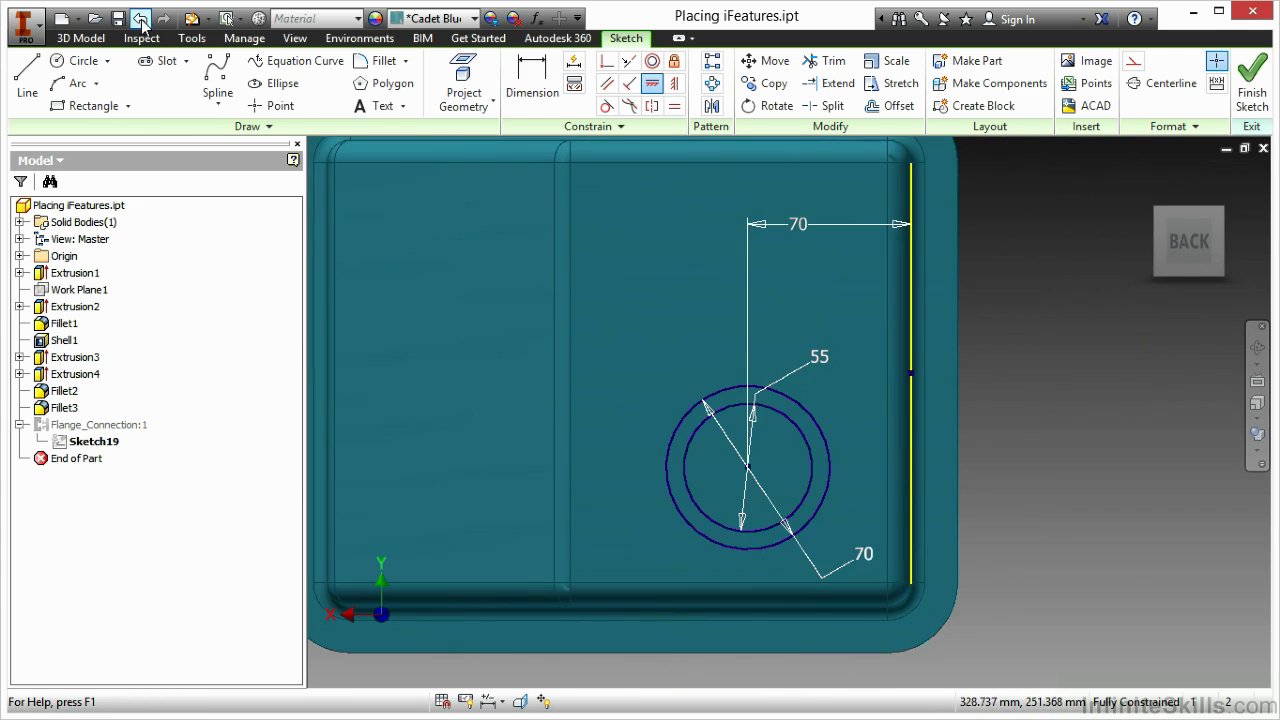
{"action": "left_click", "coordinate": [141, 19]}
{"action": "left_click", "coordinate": [905, 376]}
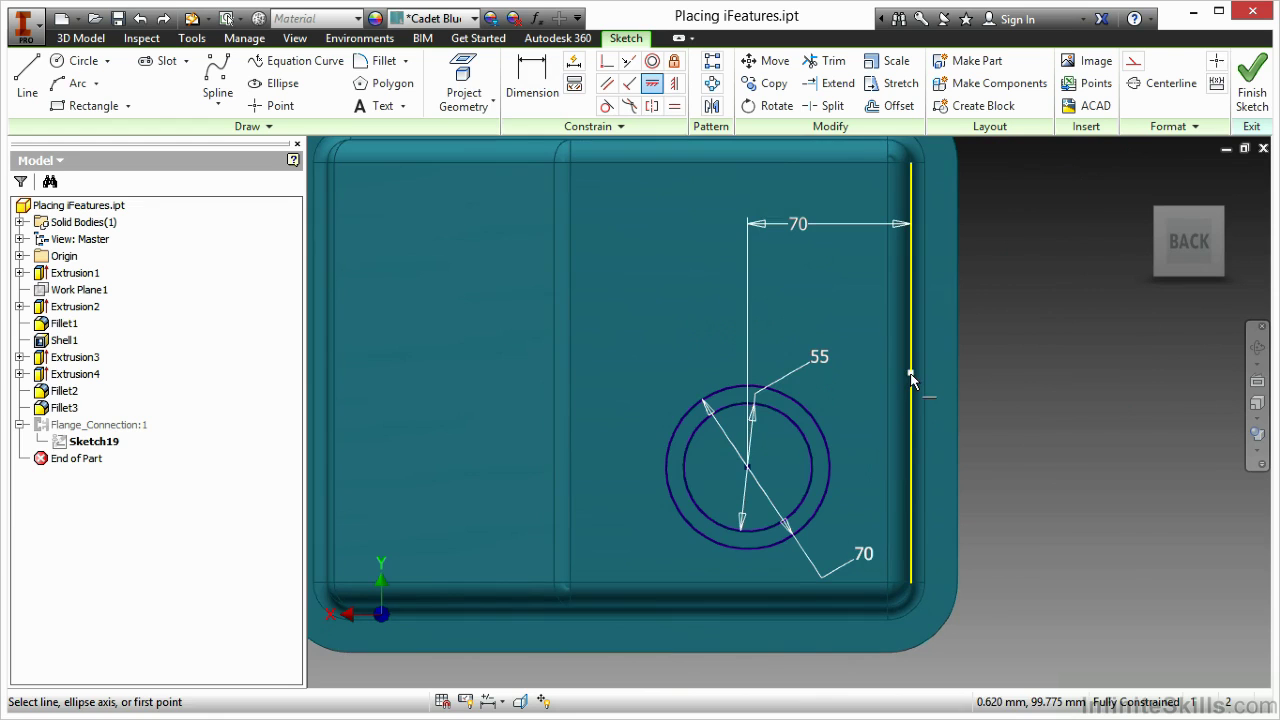
{"action": "left_click", "coordinate": [141, 19]}
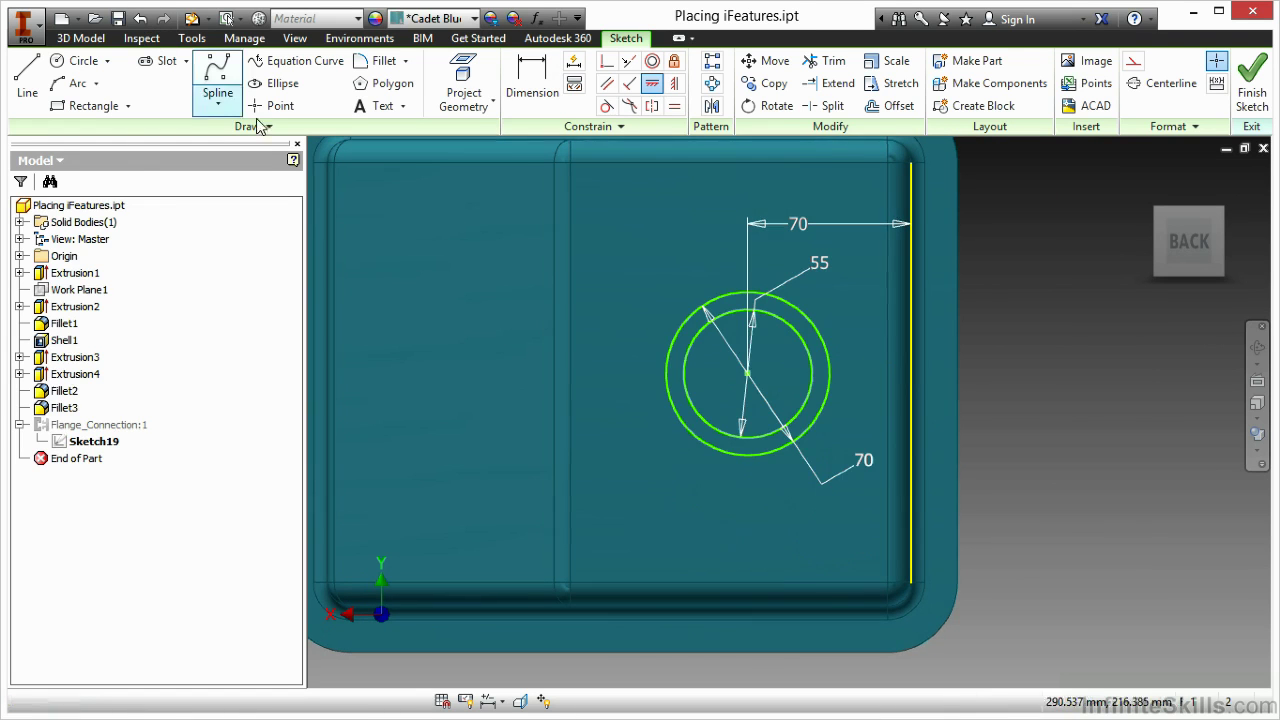
- Dimension the circles' centre 100 mm from the top face's shorter edge, perpendicular to the projected one, and finish the sketch
{"action": "left_click", "coordinate": [532, 80]}
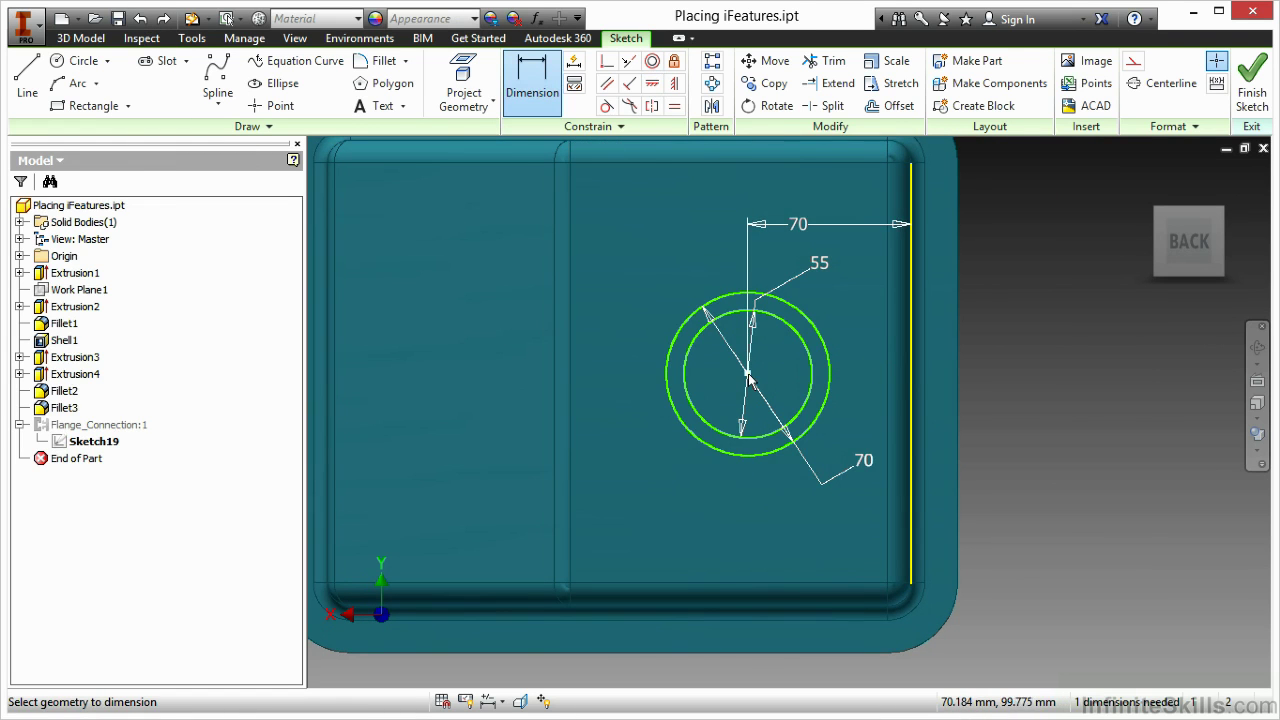
{"action": "left_click", "coordinate": [835, 145]}
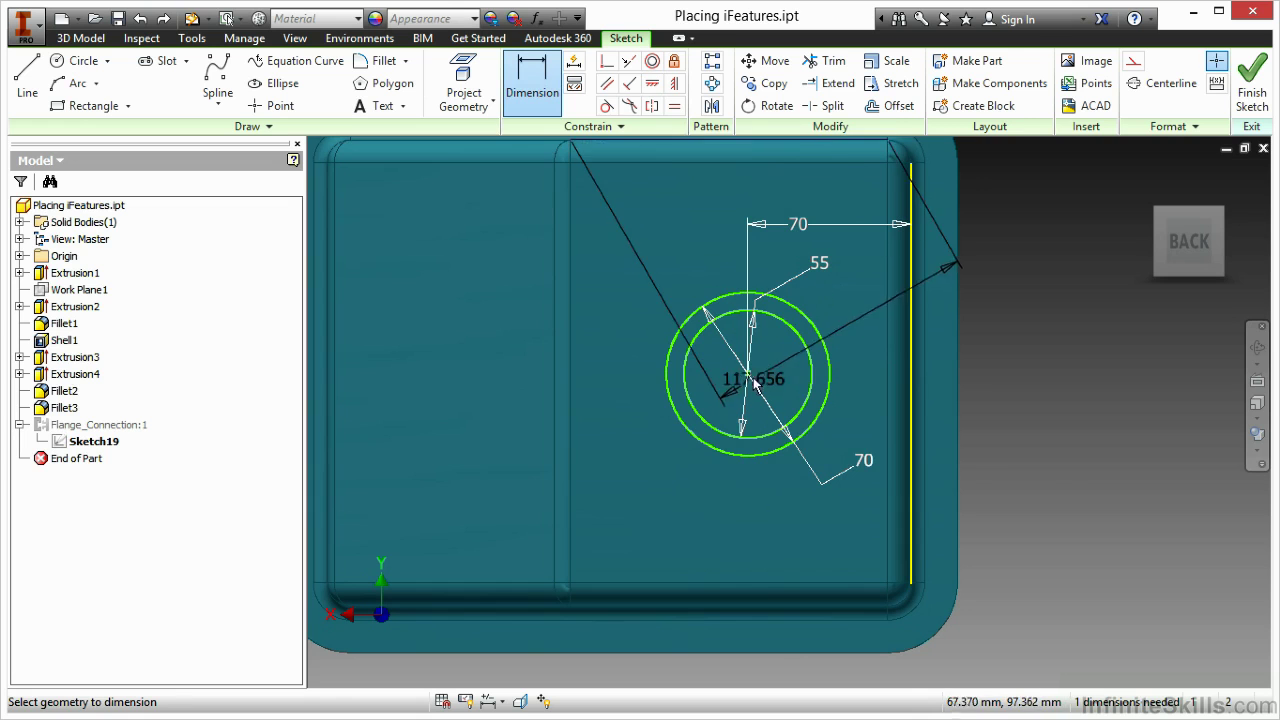
{"action": "left_click", "coordinate": [748, 374]}
{"action": "left_click", "coordinate": [843, 284]}
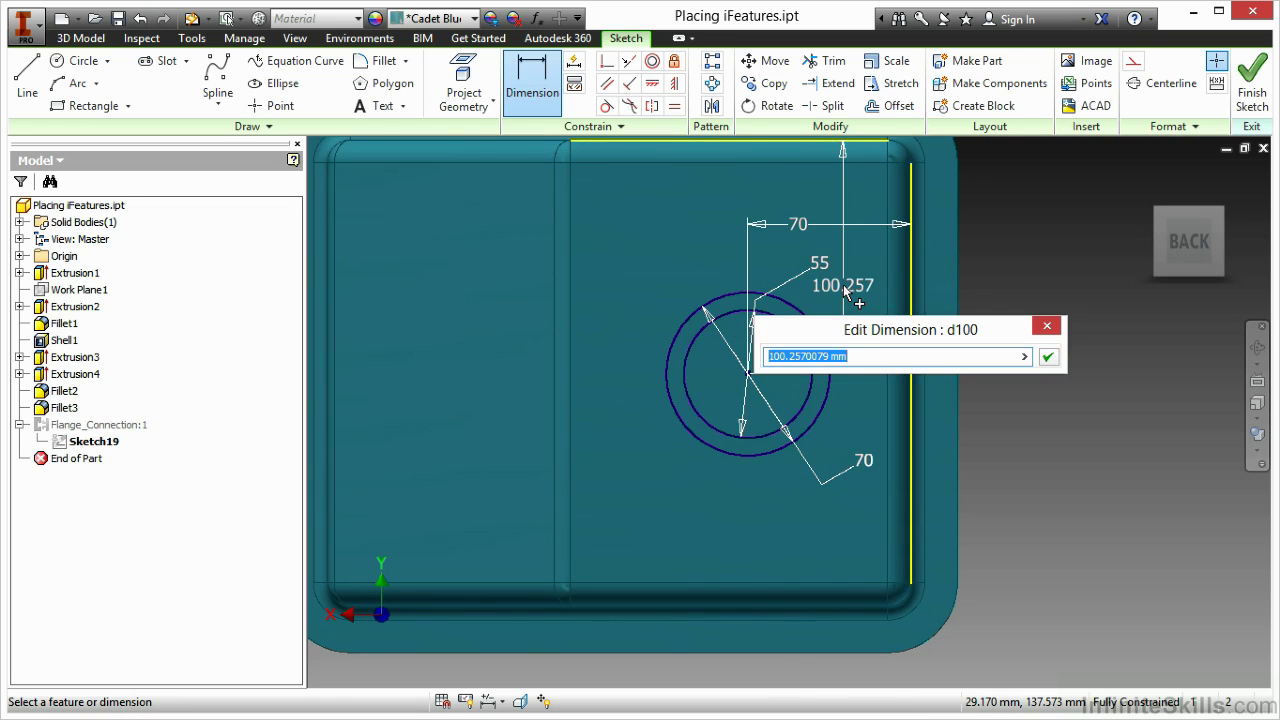
{"action": "type", "text": "100"}
{"action": "key", "text": "Return"}
{"action": "right_click", "coordinate": [1005, 292]}
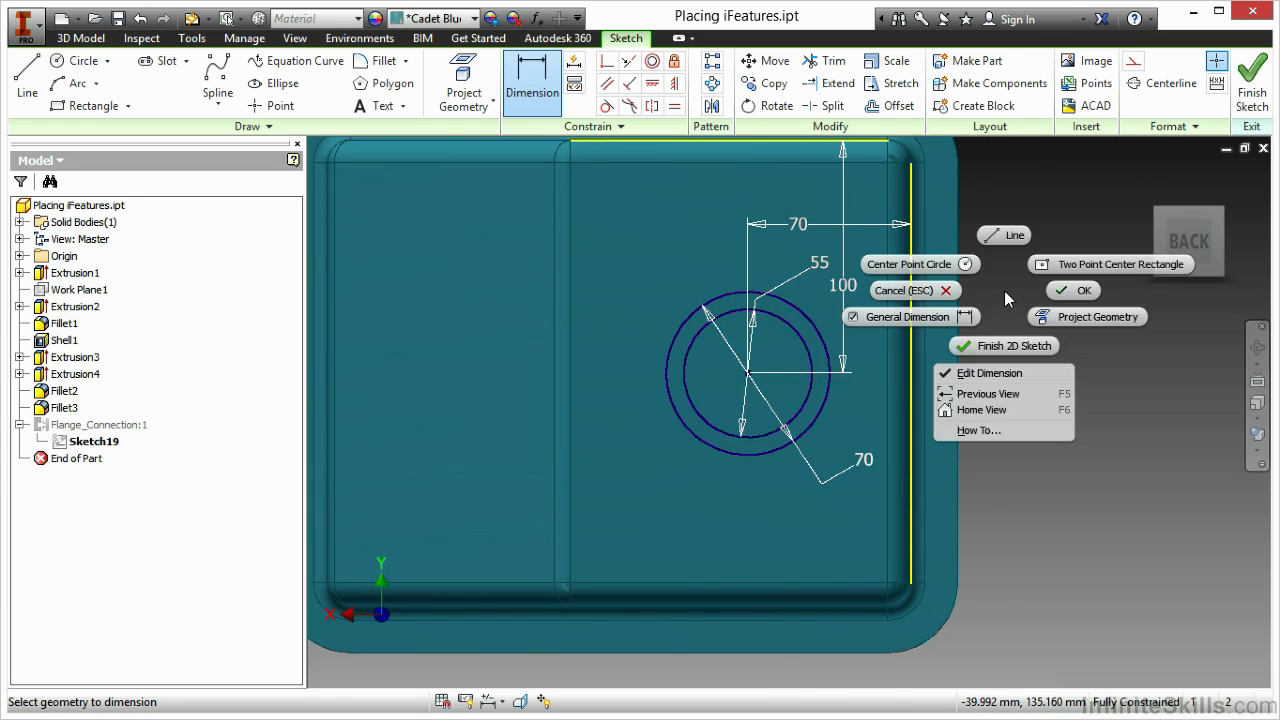
{"action": "left_click", "coordinate": [1012, 345]}
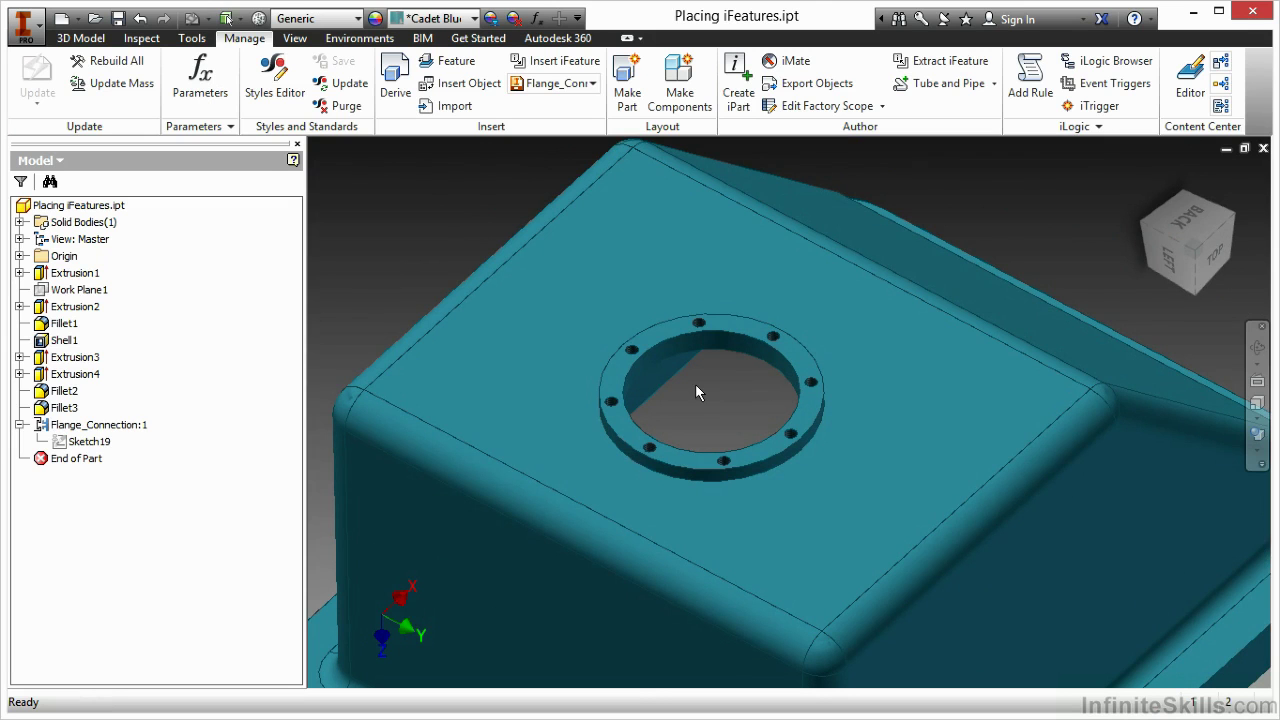
- Reopen the placed flange connection for editing, examine its size parameters with their full names, and close it without changes
{"action": "left_click", "coordinate": [731, 335]}
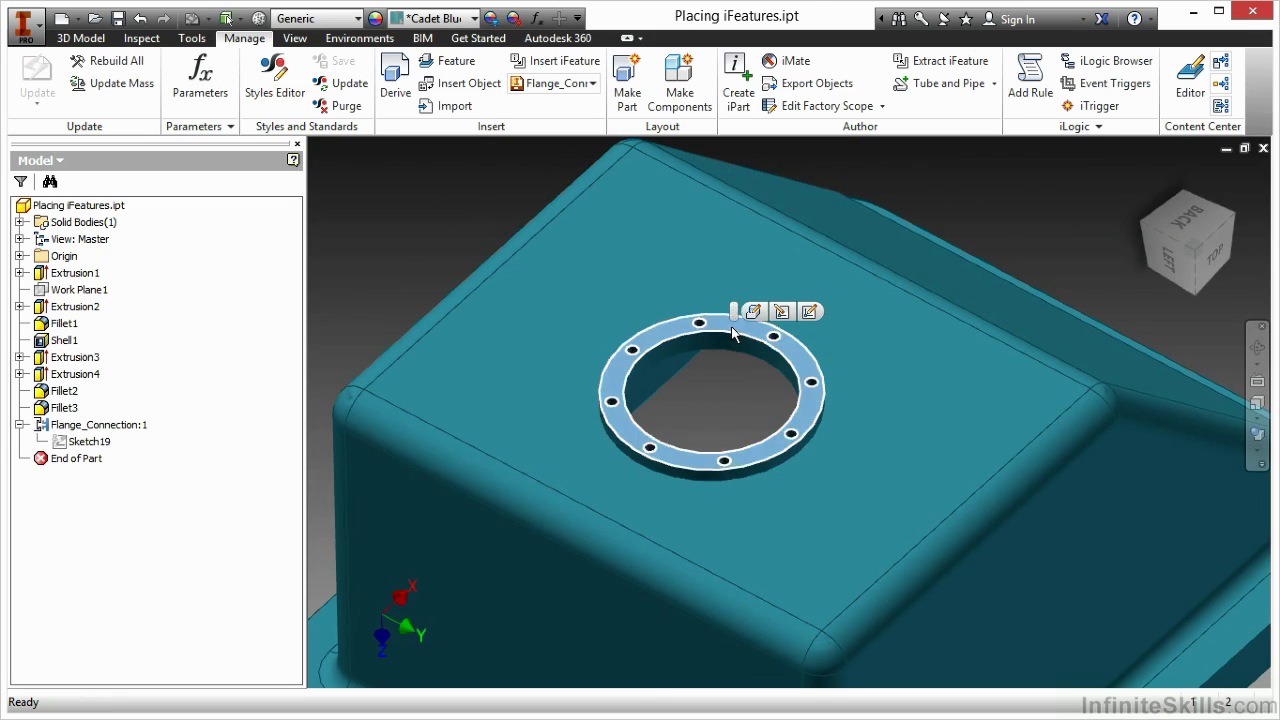
{"action": "left_click", "coordinate": [753, 311]}
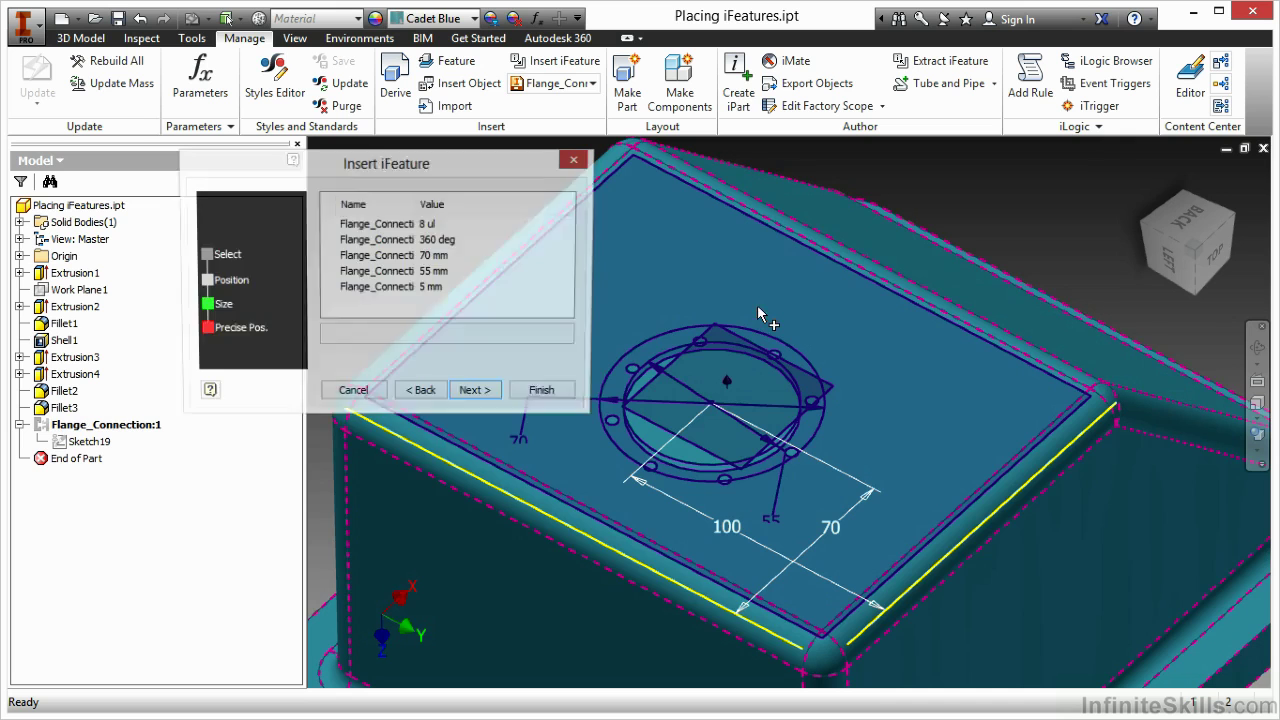
{"action": "left_click", "coordinate": [430, 226]}
{"action": "left_click", "coordinate": [441, 242]}
{"action": "left_click", "coordinate": [446, 258]}
{"action": "left_click", "coordinate": [438, 274]}
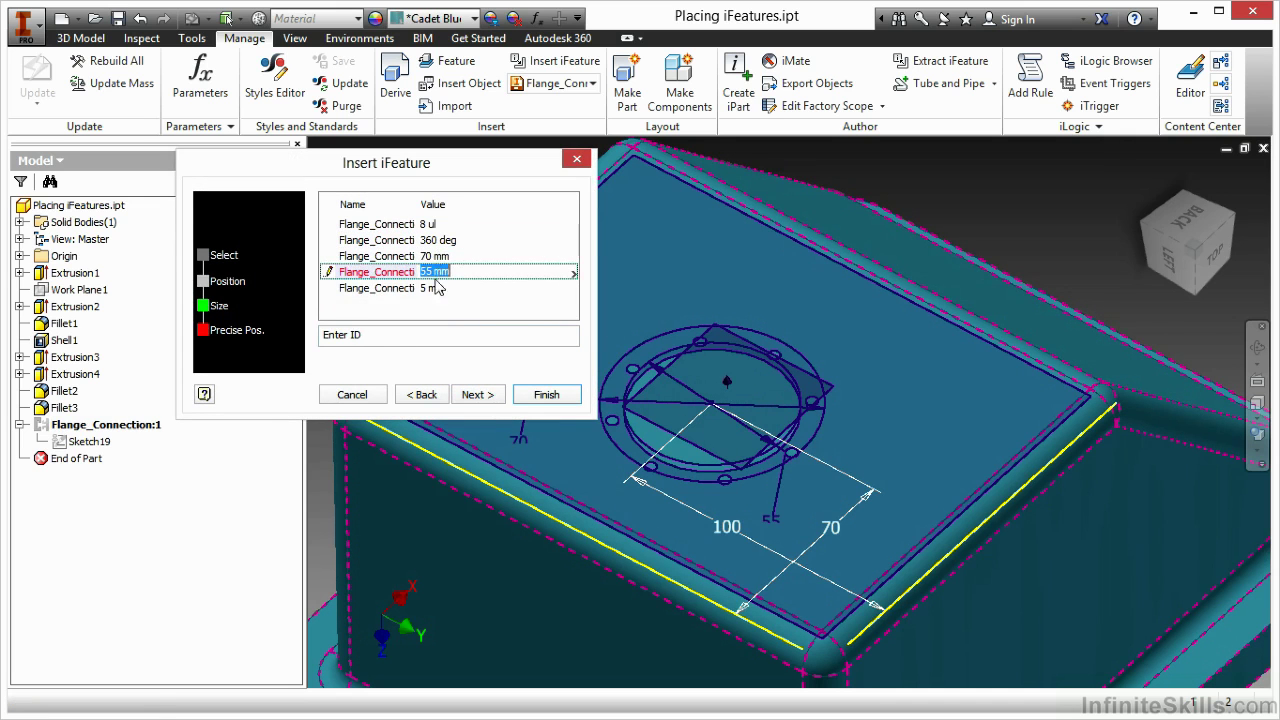
{"action": "left_click", "coordinate": [437, 288]}
{"action": "key", "text": "Tab"}
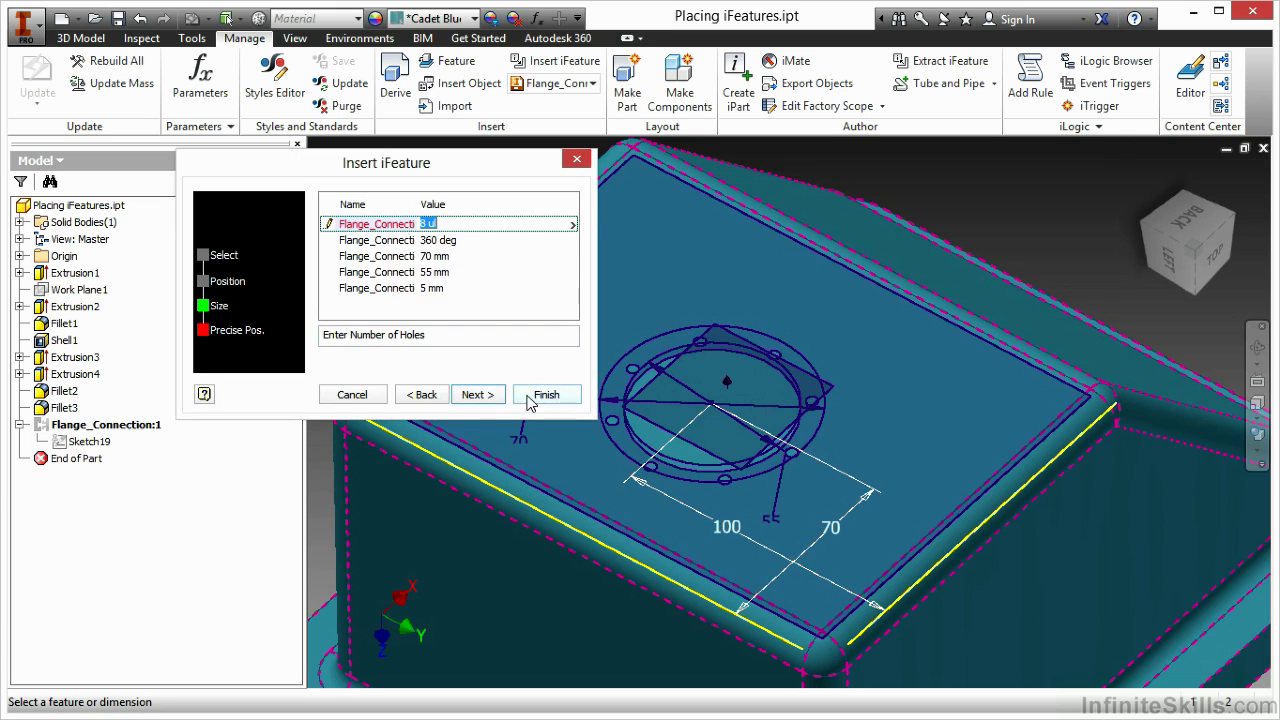
{"action": "left_click_drag", "start_coordinate": [418, 204], "coordinate": [489, 204]}
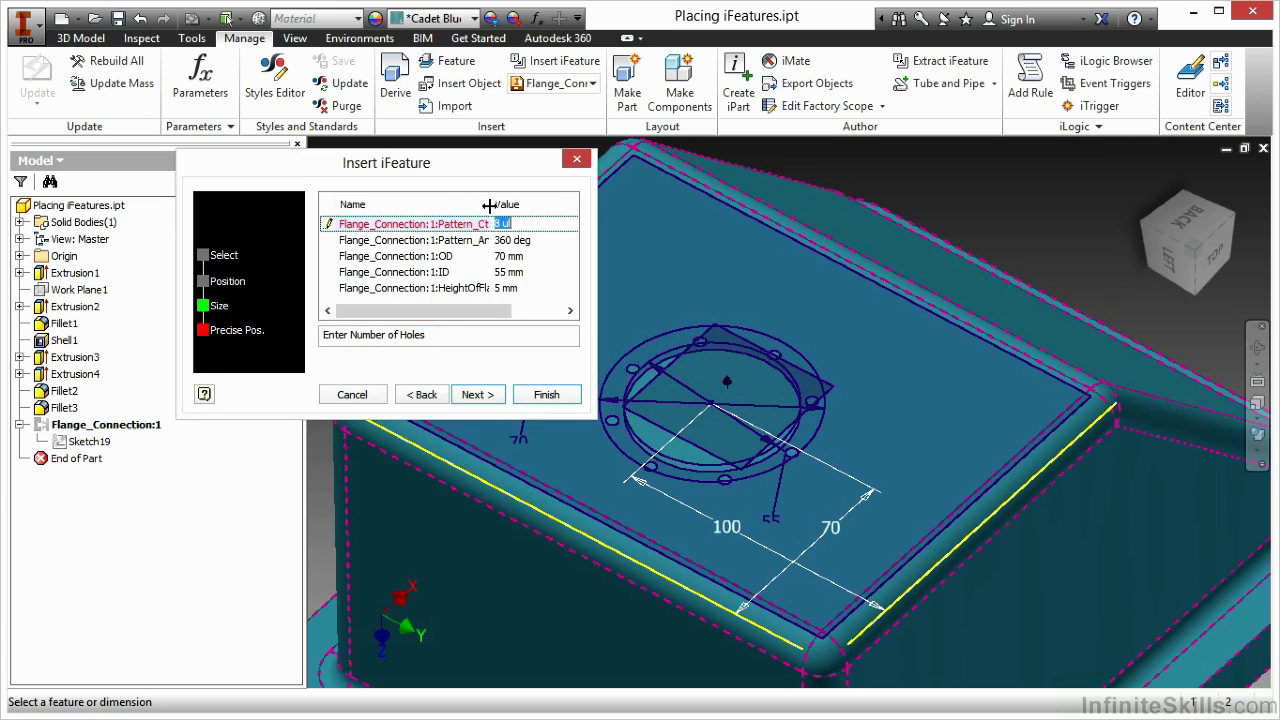
{"action": "left_click", "coordinate": [546, 394]}
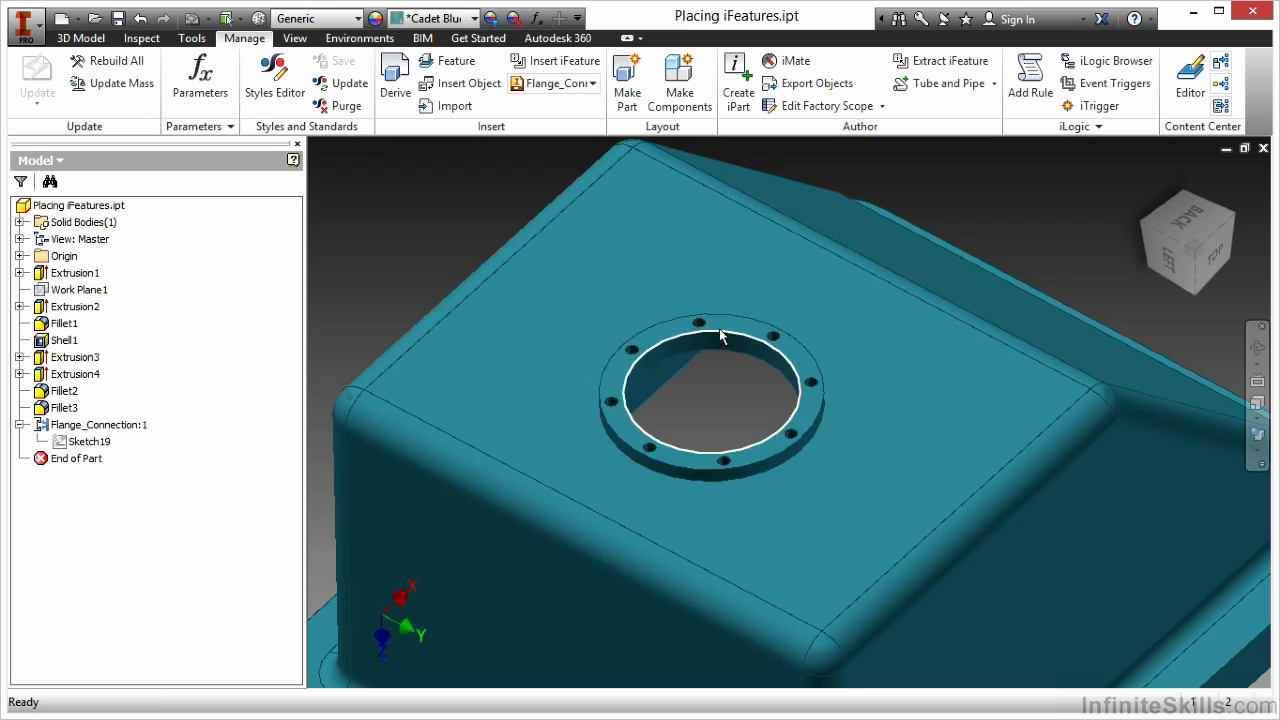
- Edit the flange connection again, set its flange height to 7 mm, and finish the iFeature edit
{"action": "double_click", "coordinate": [721, 330]}
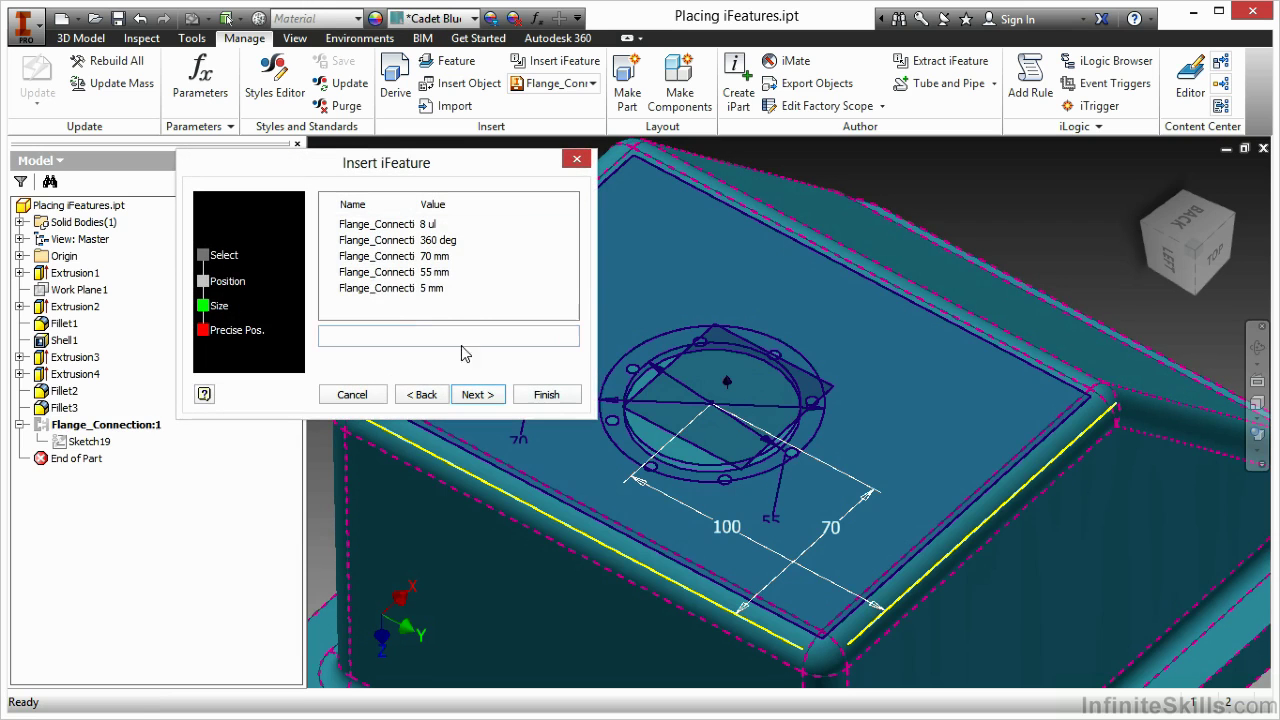
{"action": "left_click", "coordinate": [440, 288]}
{"action": "left_click", "coordinate": [470, 334]}
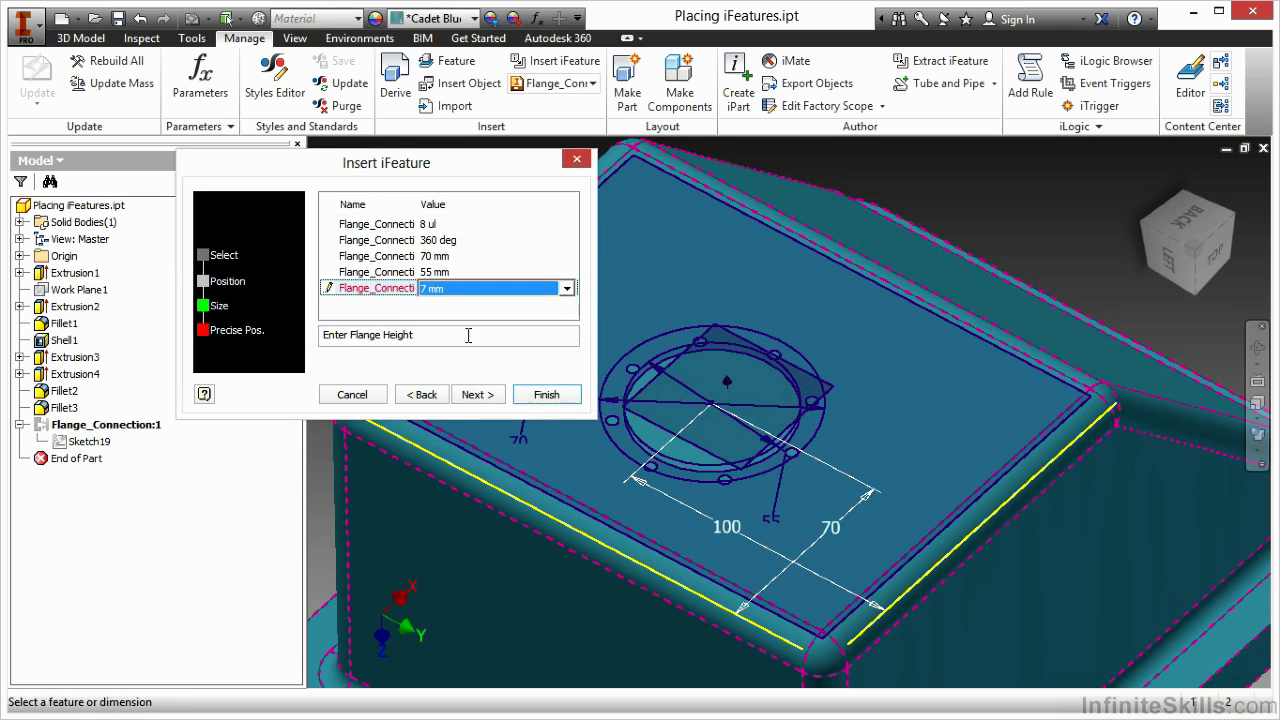
{"action": "left_click", "coordinate": [484, 394]}
{"action": "left_click", "coordinate": [539, 392]}
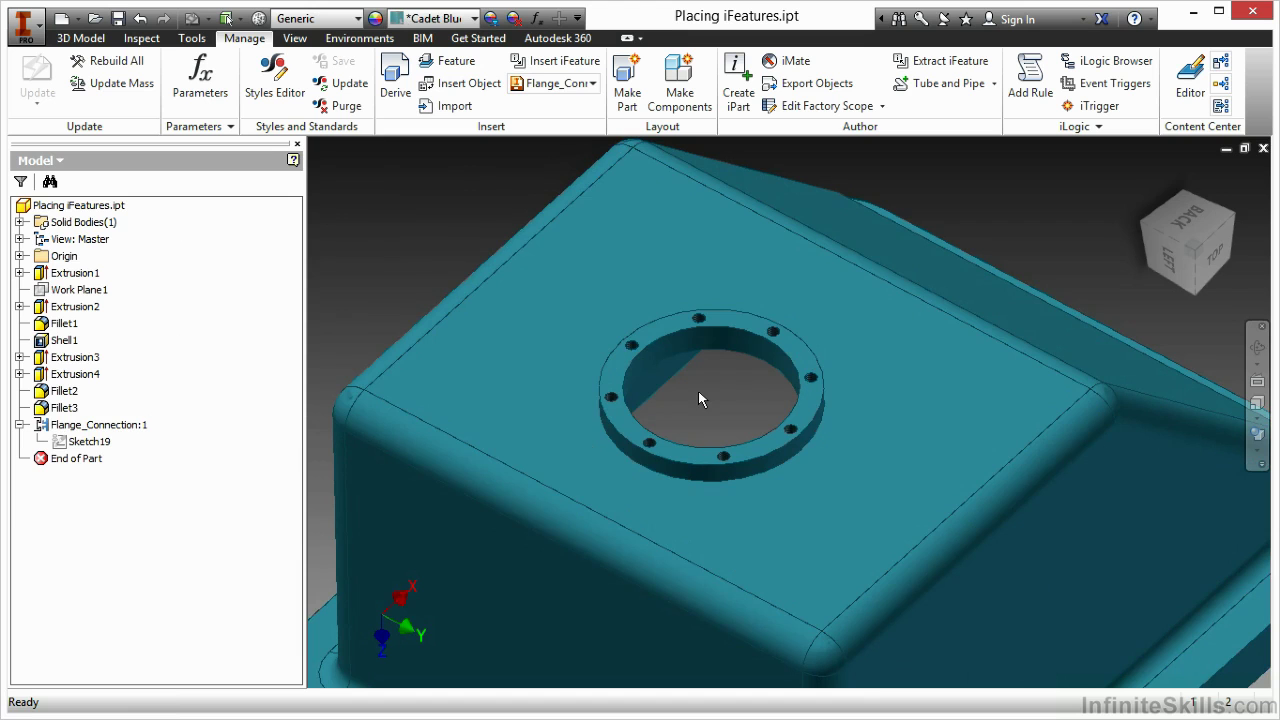
{"action": "key", "text": "Home"}
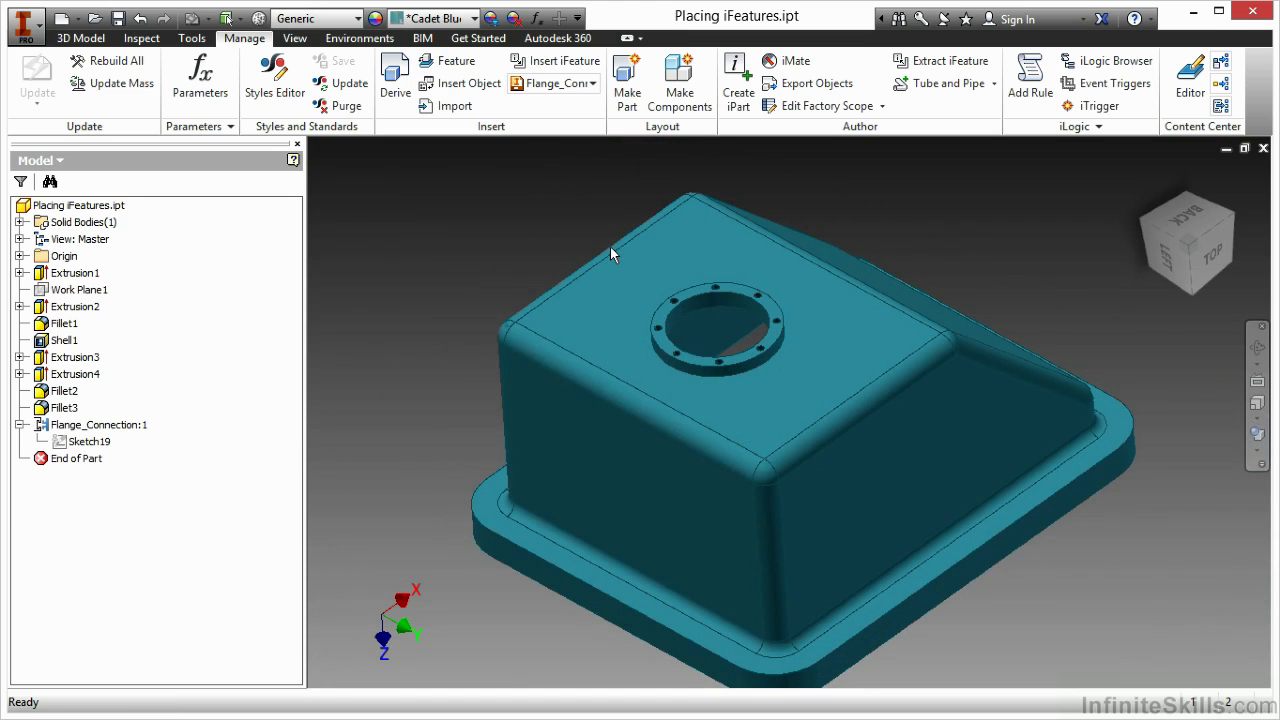